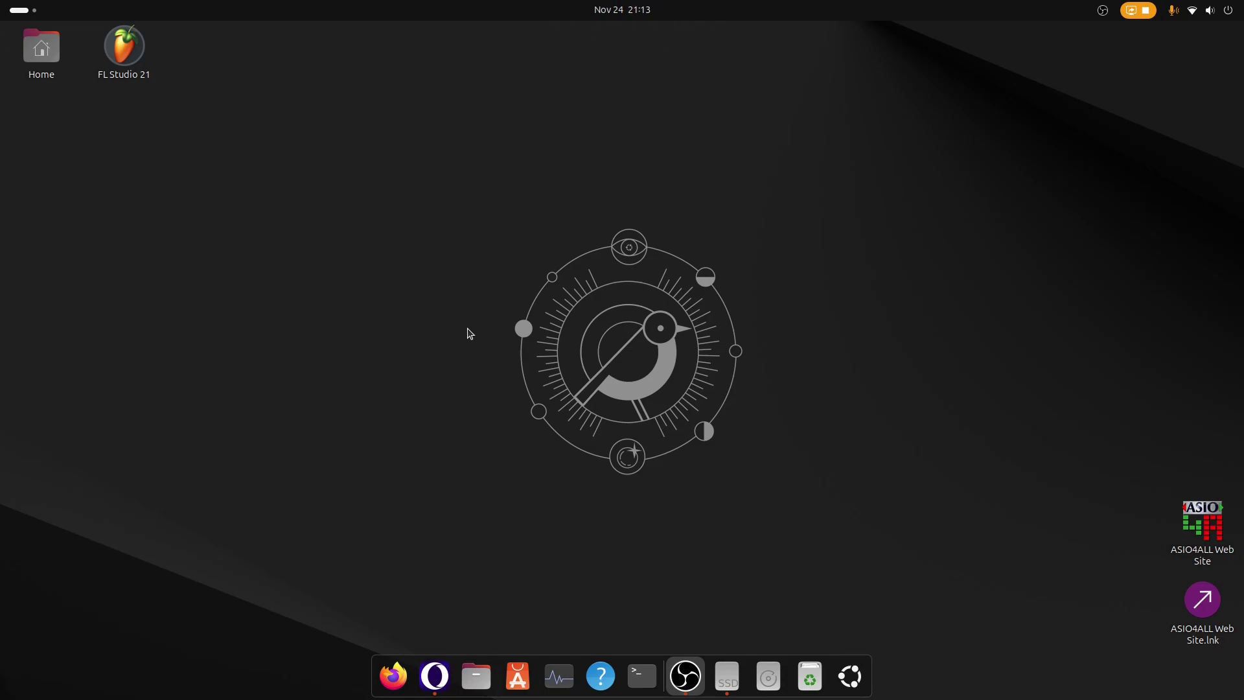
- Run "wine regedit" in a new terminal to start the Registry Editor, and move its window toward the middle of the desktop
click(641, 677)
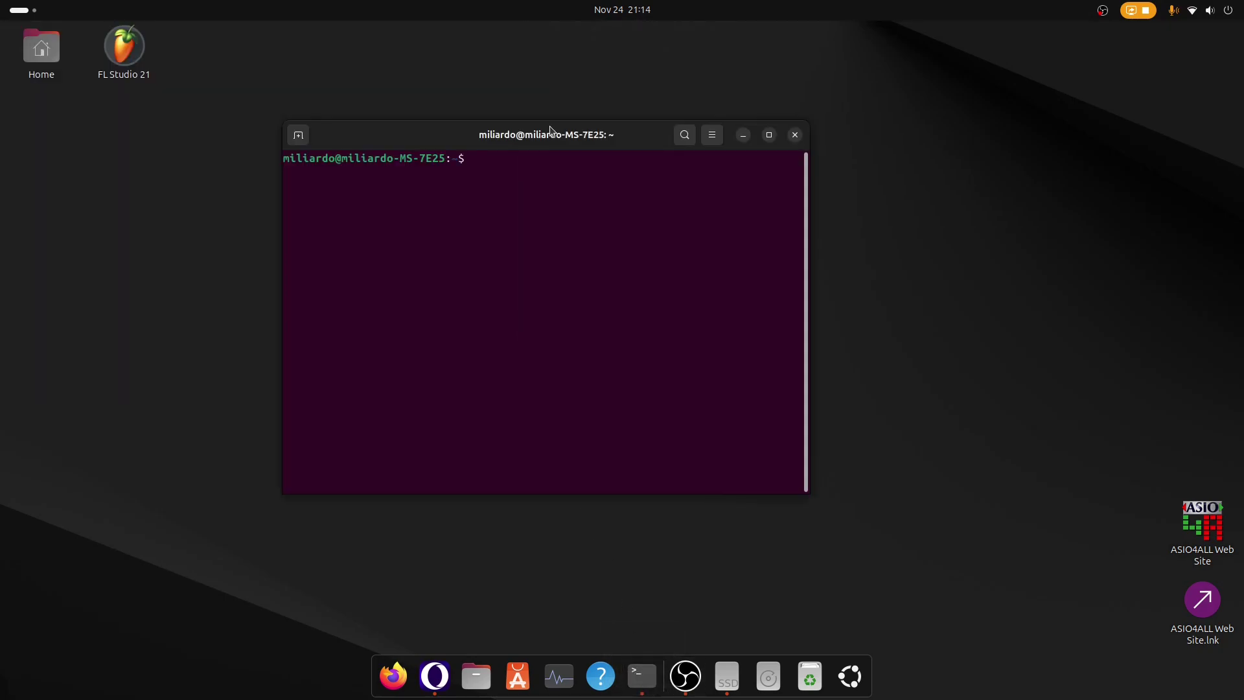
text(wine regedit)
key(Return)
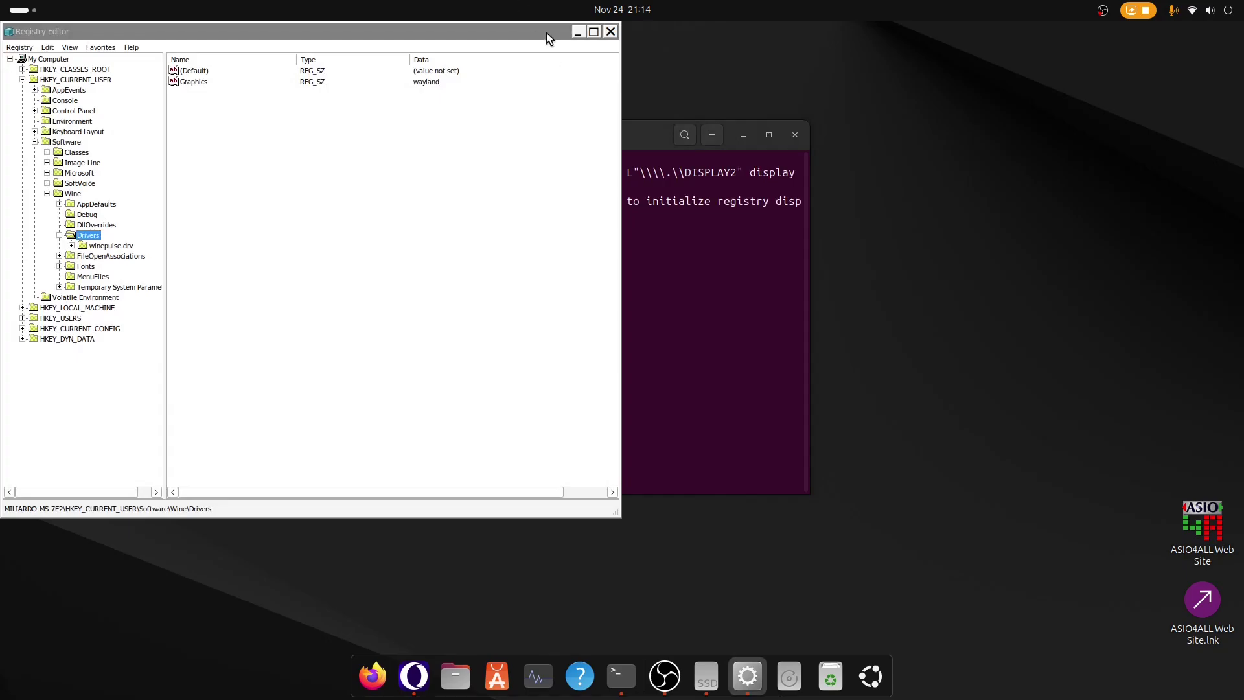
drag(408, 37, 692, 83)
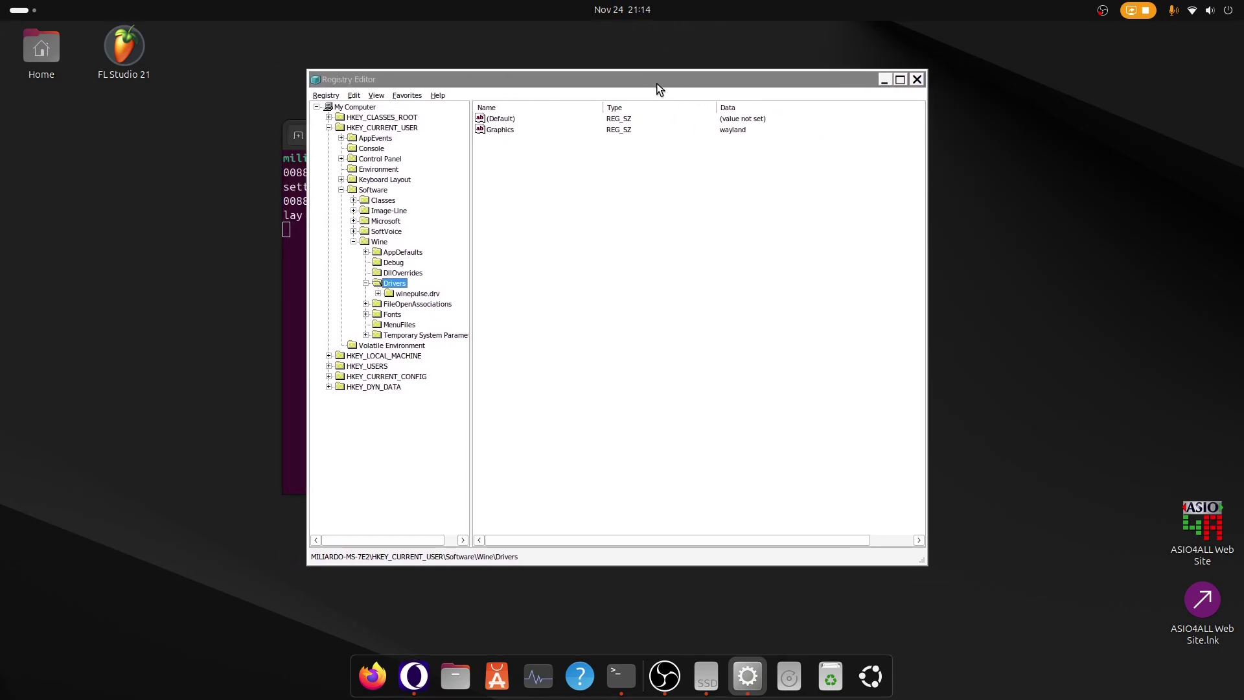
drag(602, 78, 625, 124)
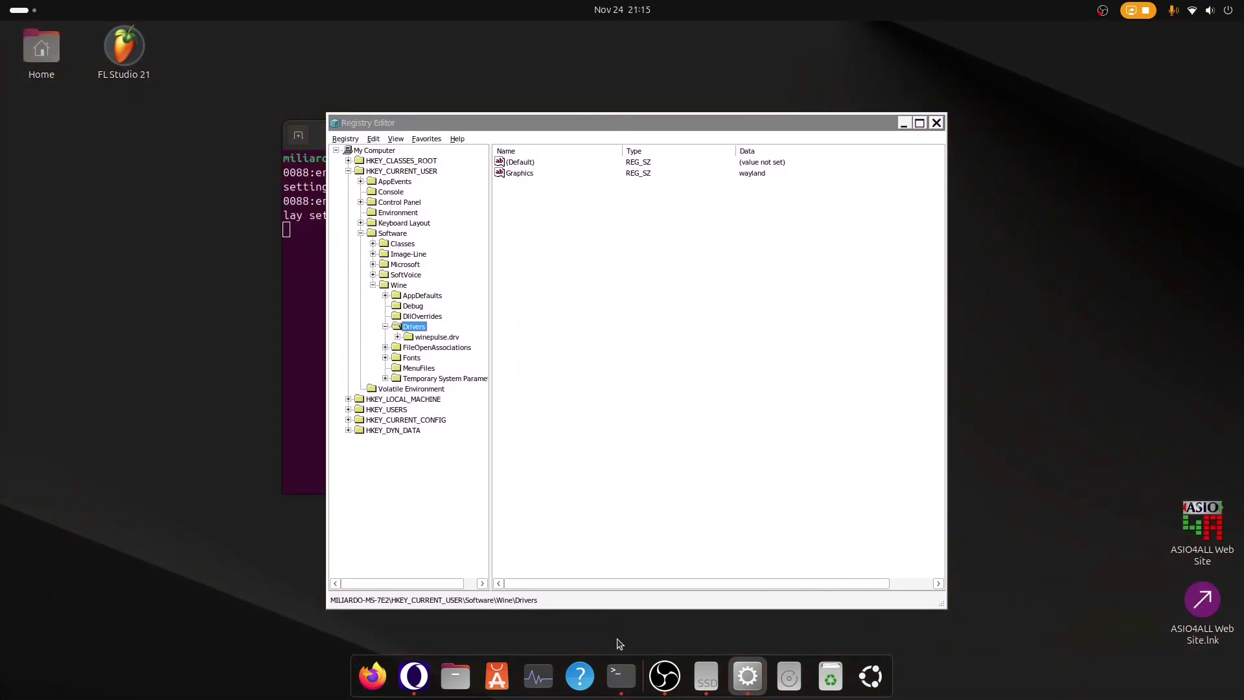
- Find the Xwayland process in System Monitor by searching for "xwa" and end it
click(538, 676)
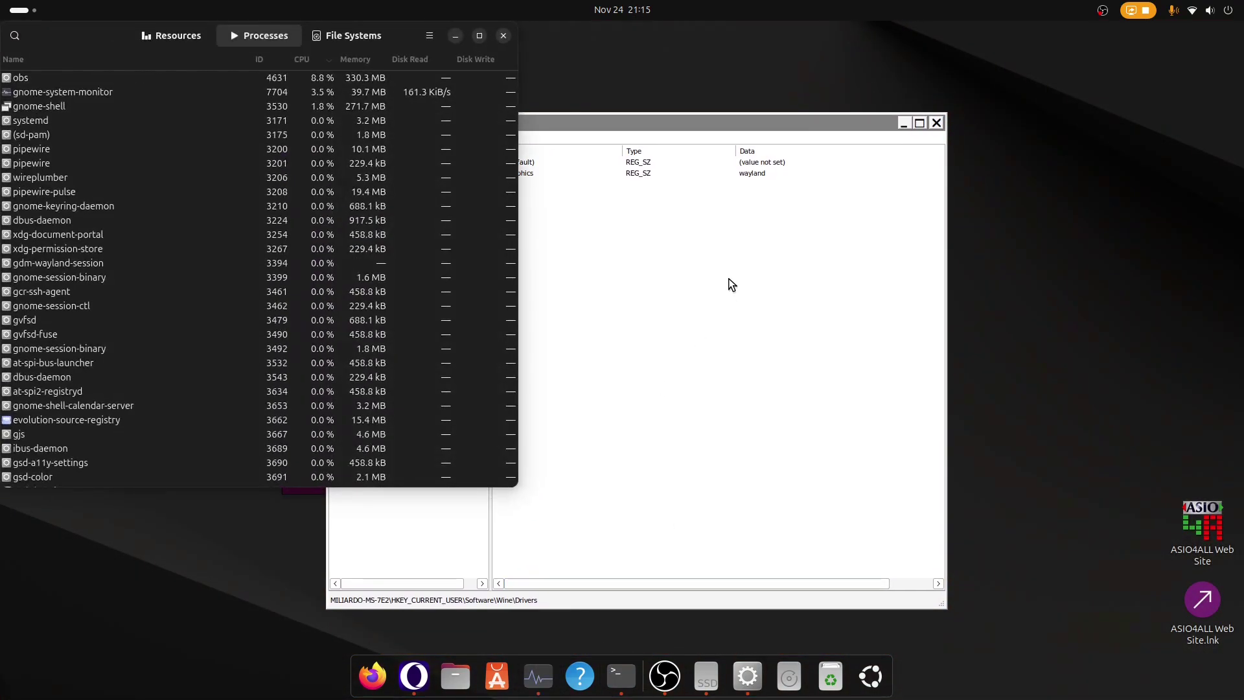
text(xwa)
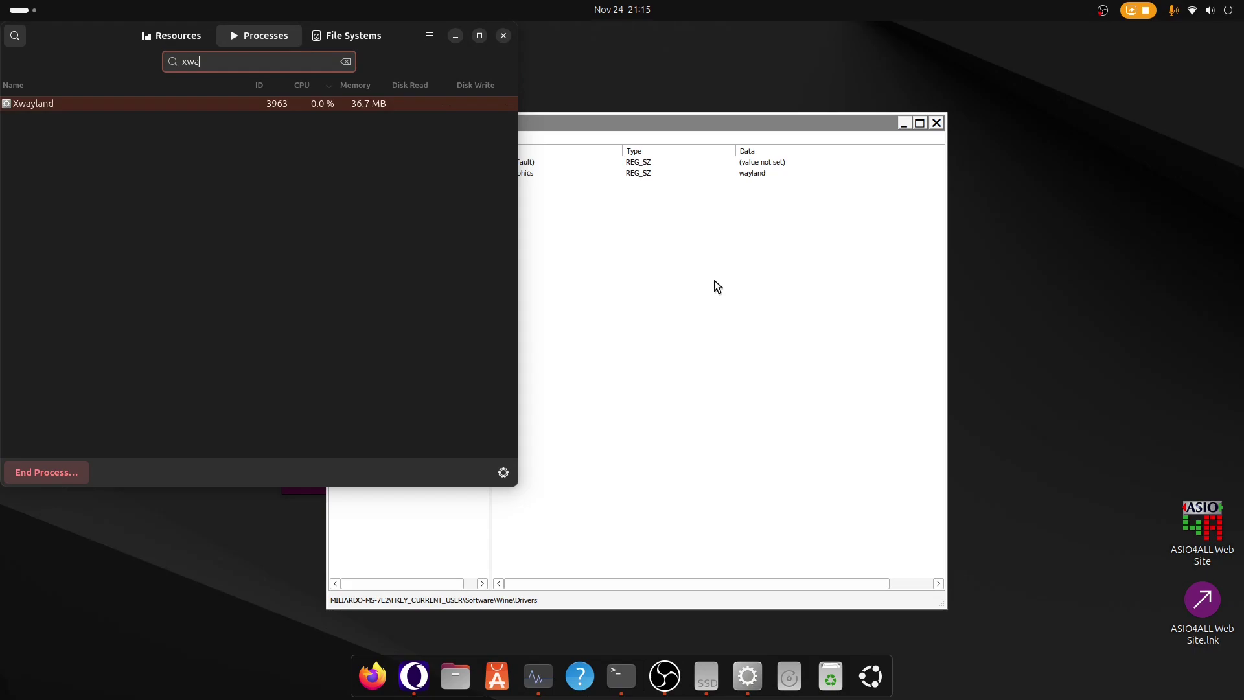
click(342, 106)
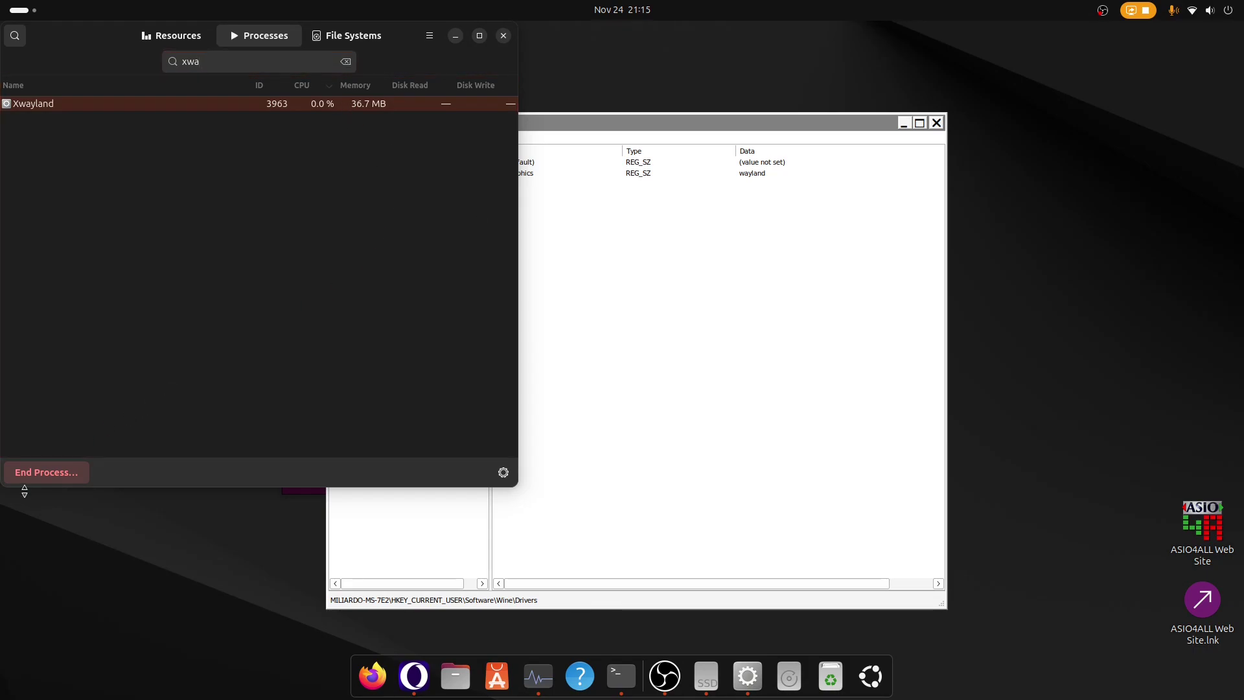
click(40, 472)
click(290, 288)
- Move the Registry Editor and System Monitor windows around the desktop, and minimize System Monitor
drag(671, 121, 968, 157)
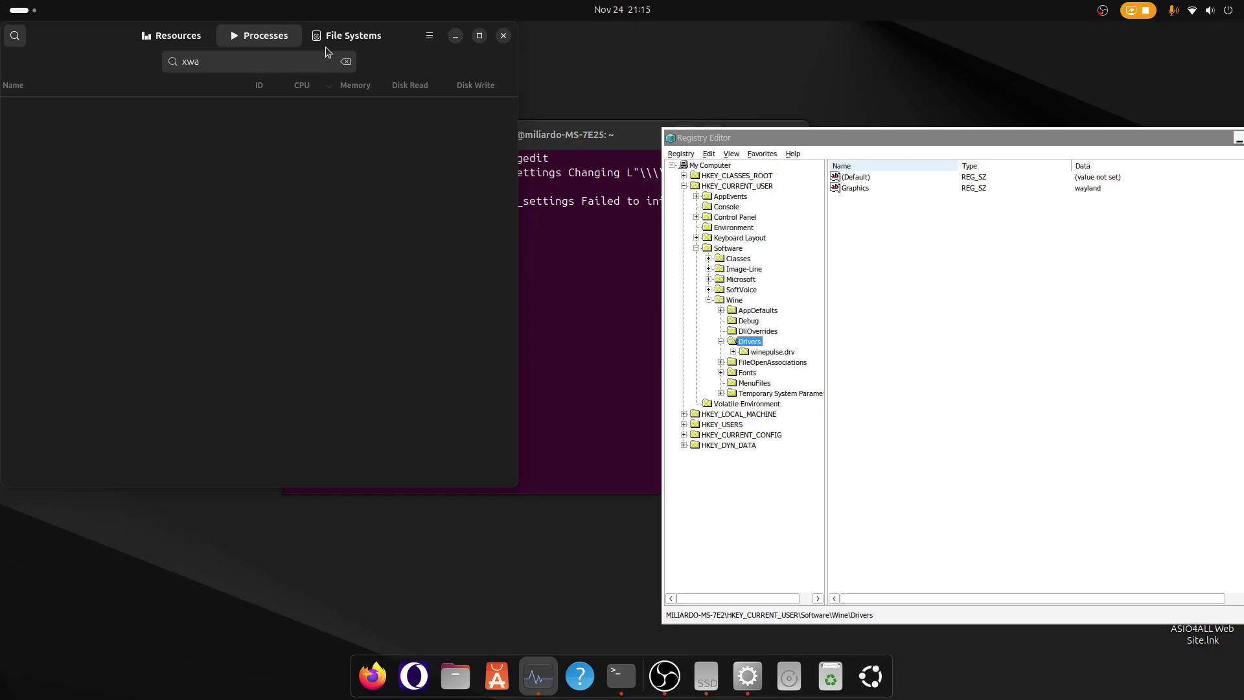
drag(406, 43, 365, 65)
drag(863, 135, 597, 81)
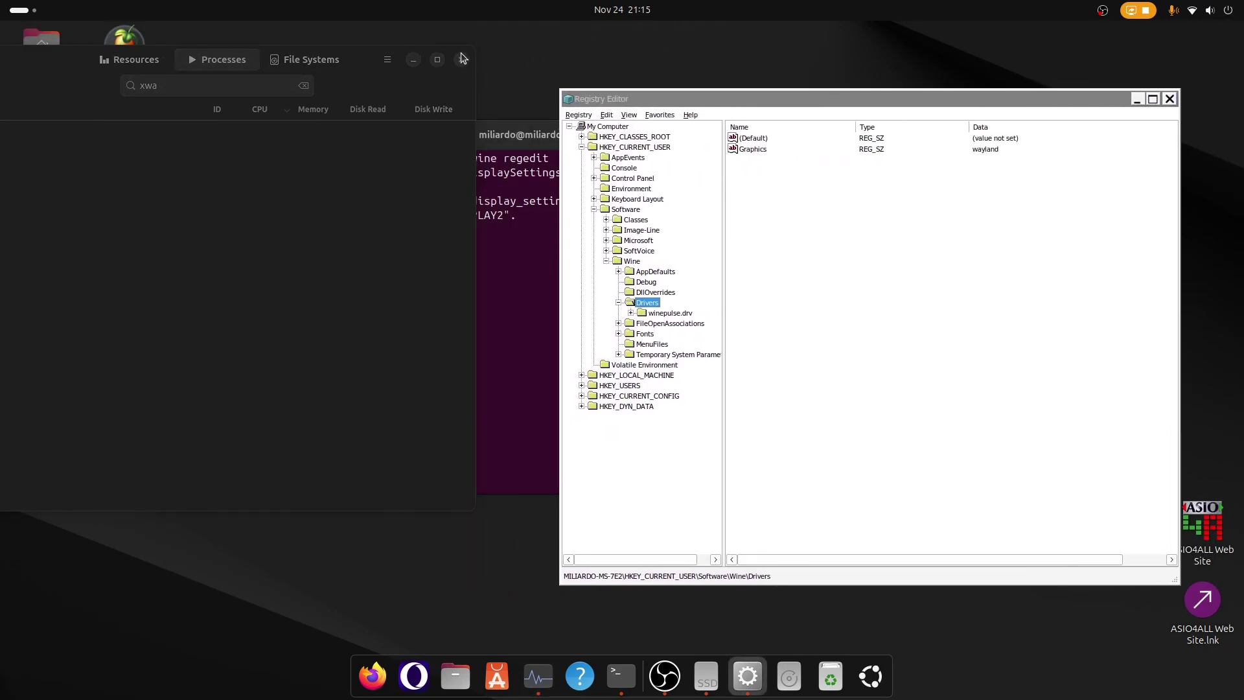
click(413, 60)
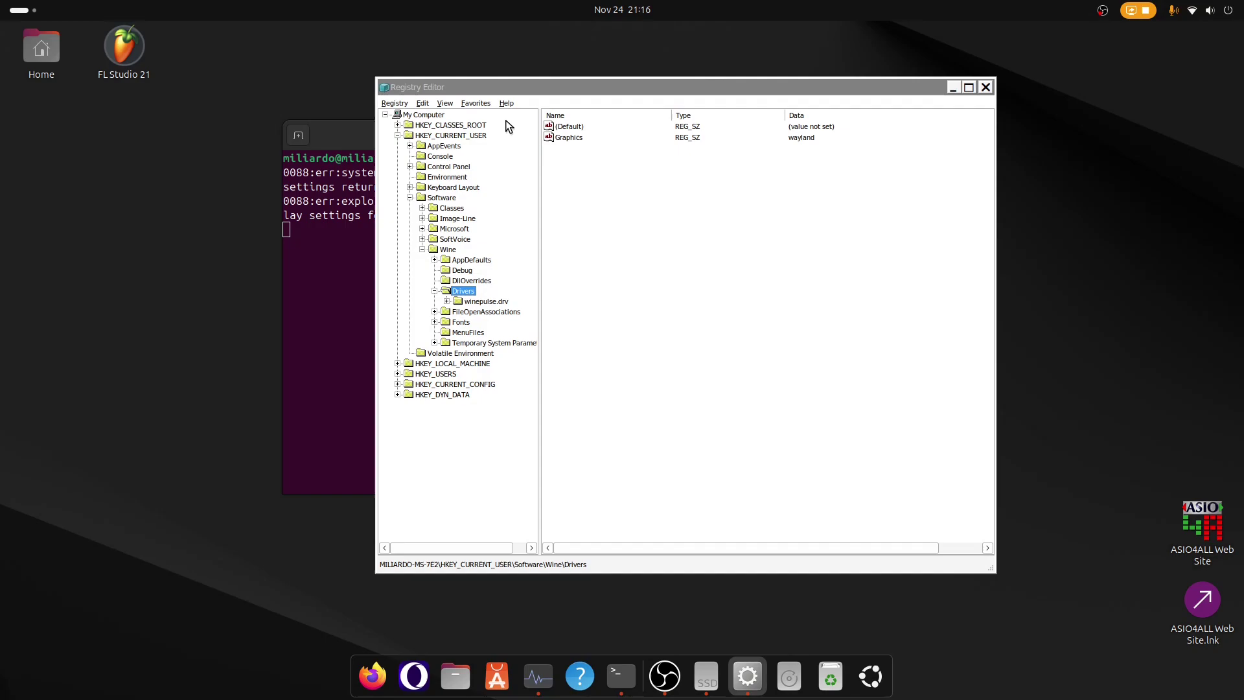
- Go to the registry key HKEY_CURRENT_USER\Software\Wine\Drivers
click(443, 199)
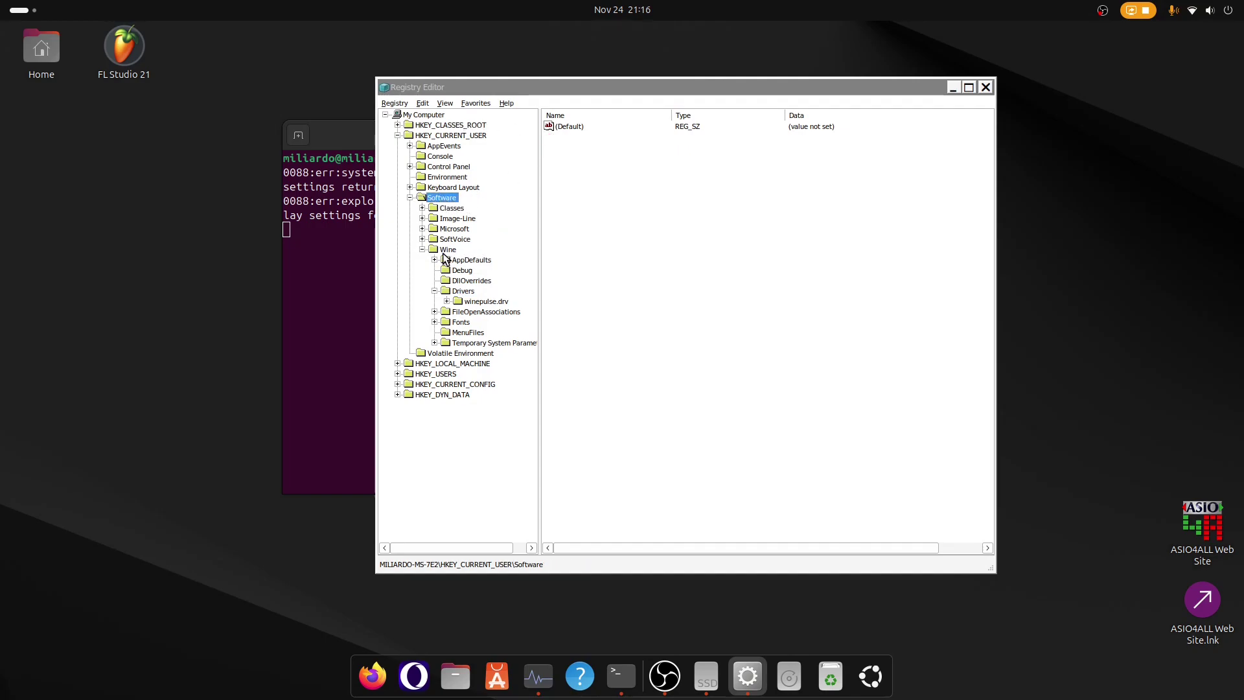
click(462, 292)
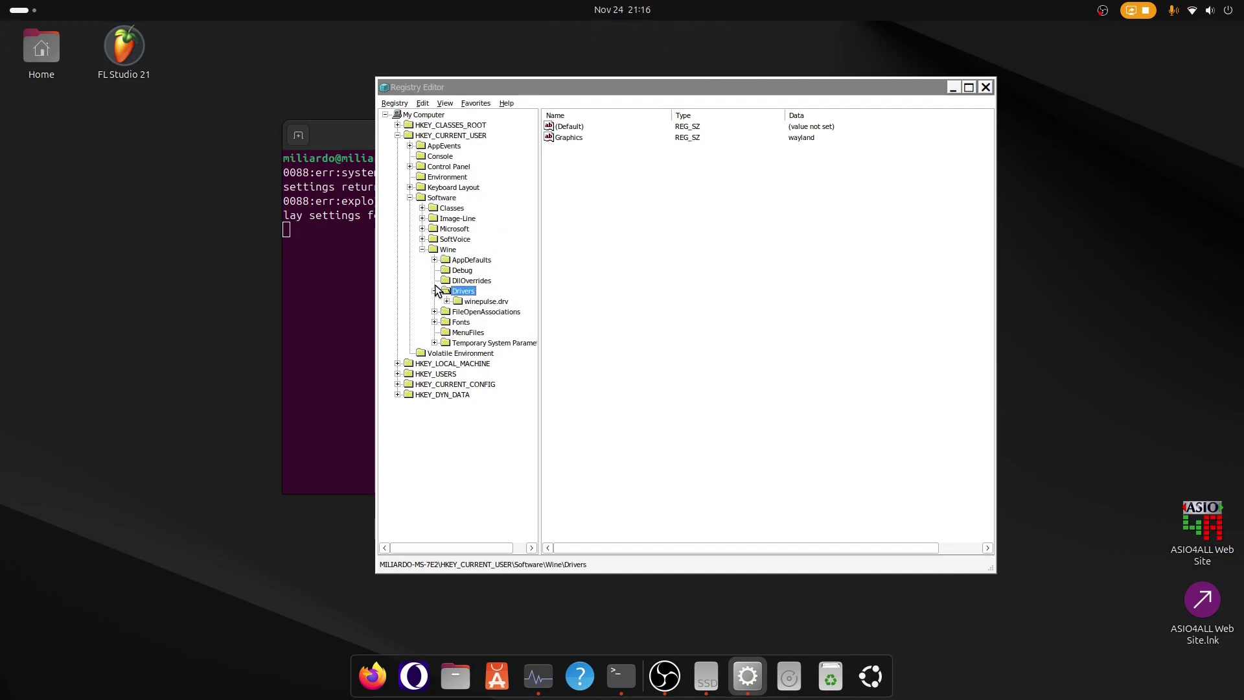
right_click(637, 170)
click(557, 194)
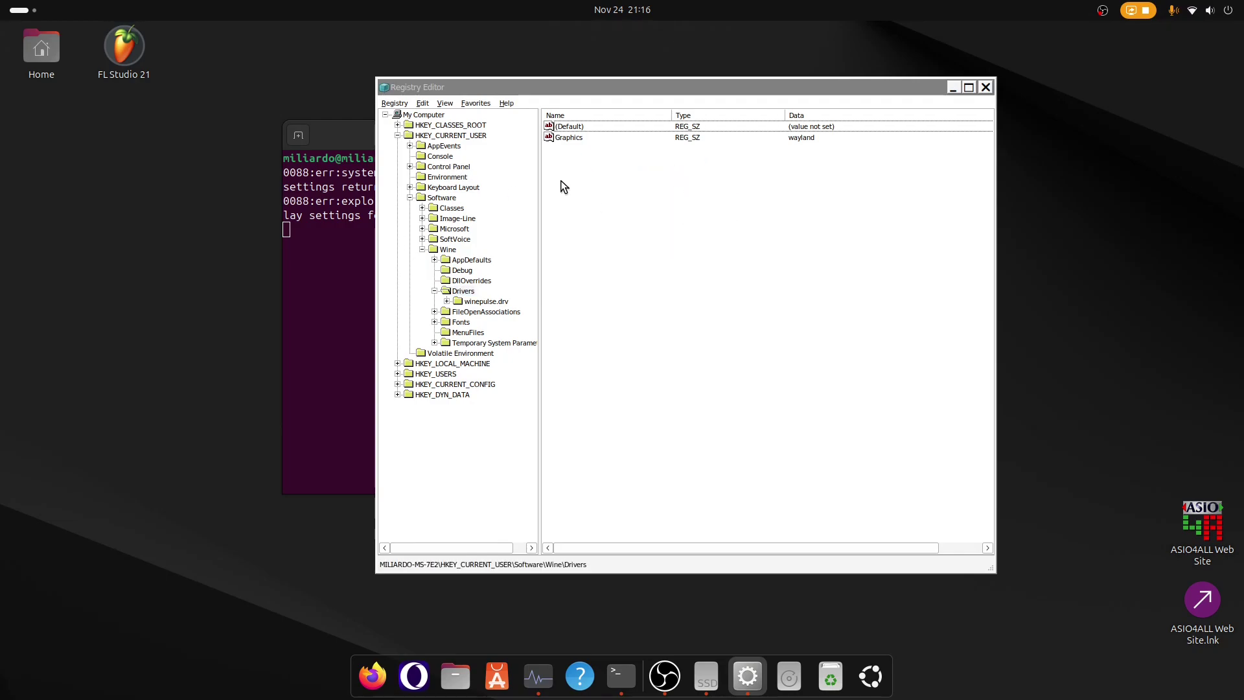
- Open the Graphics string for editing, accept its data as wayland, and close the Registry Editor
double_click(567, 139)
drag(136, 35, 354, 103)
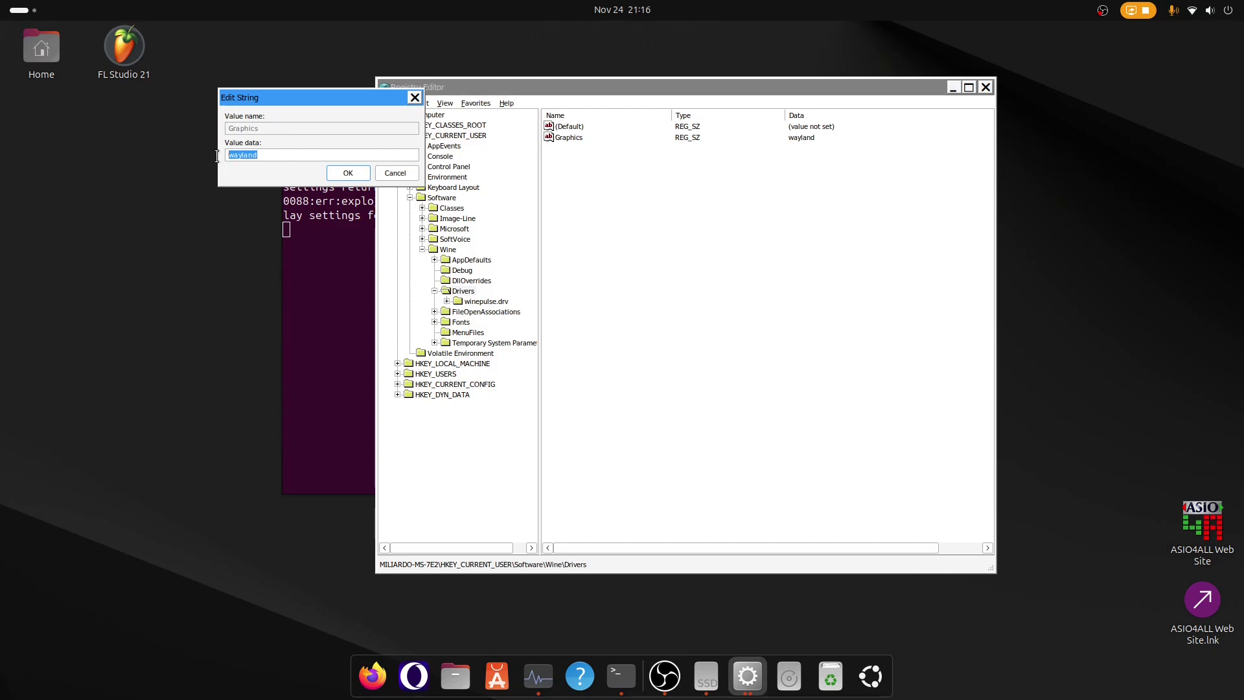
click(360, 173)
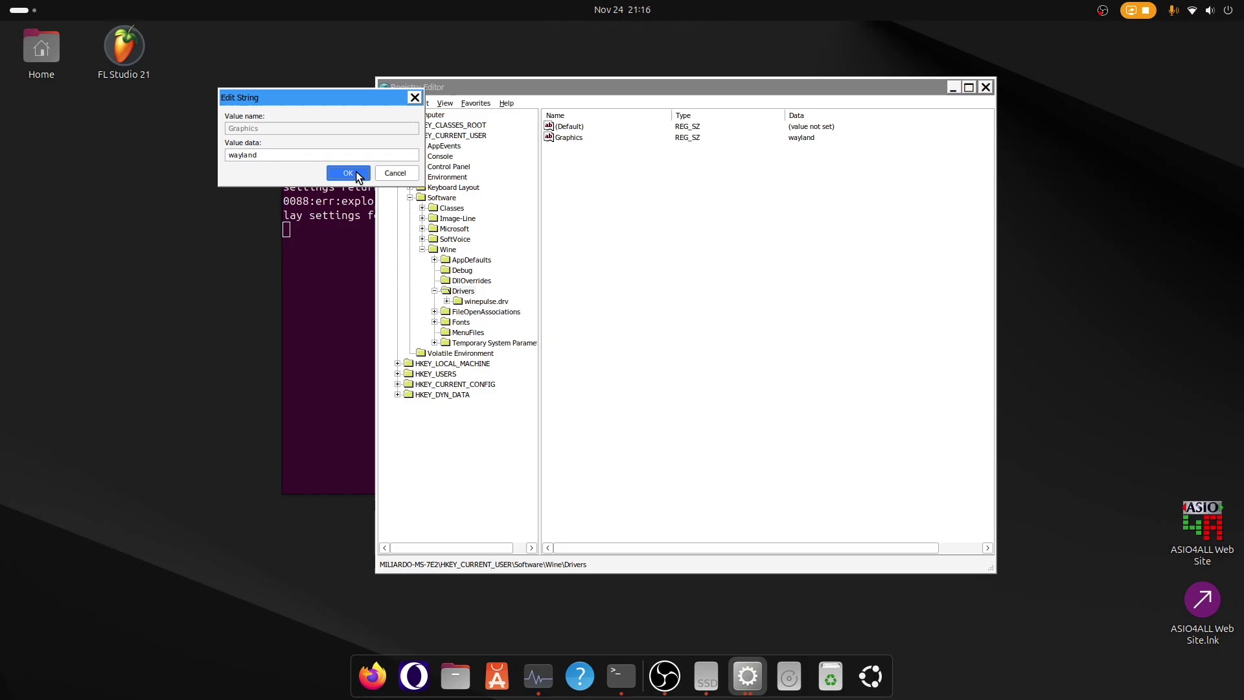
click(986, 86)
click(1064, 220)
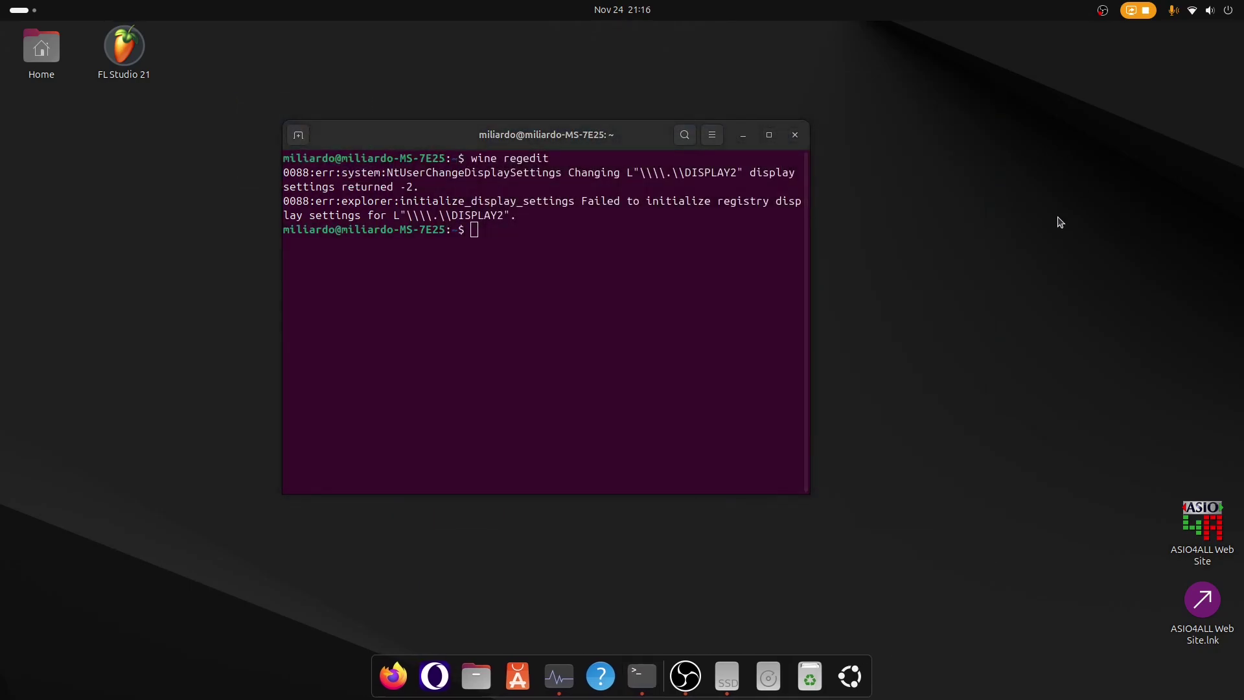
- Run "winecfg" in the terminal, move the Wine configuration window around the desktop, and close it
drag(558, 147, 615, 136)
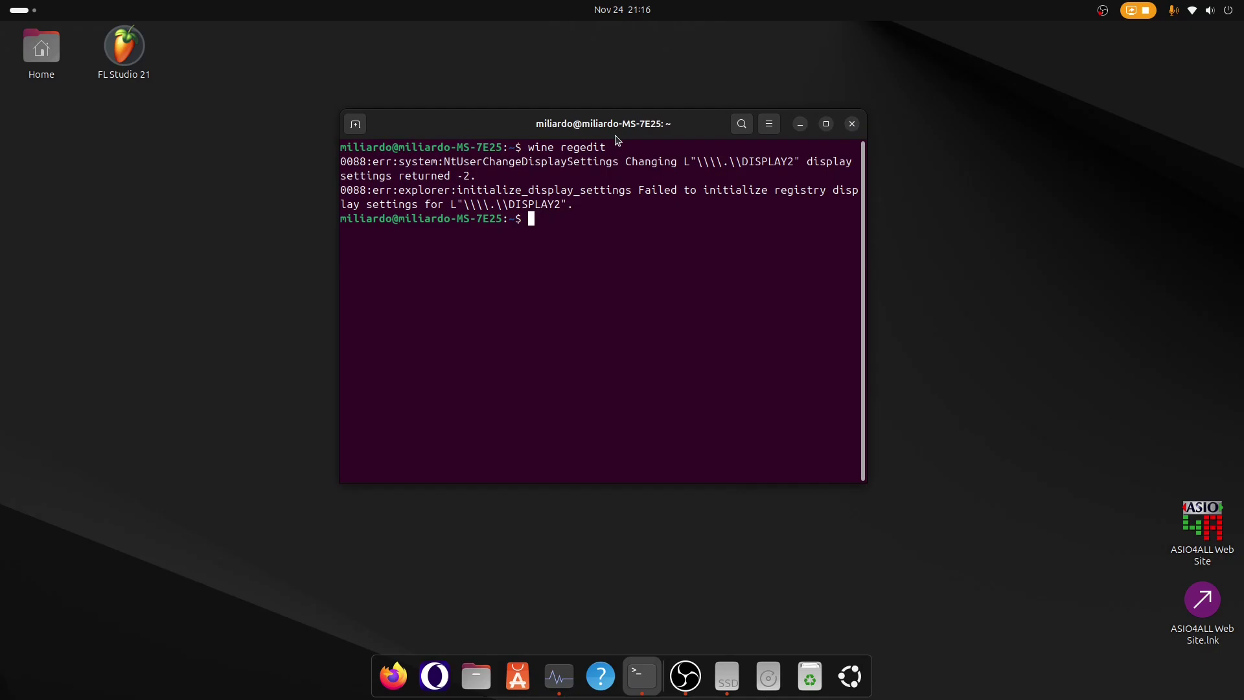
text(winecfg)
key(Return)
drag(180, 27, 509, 2)
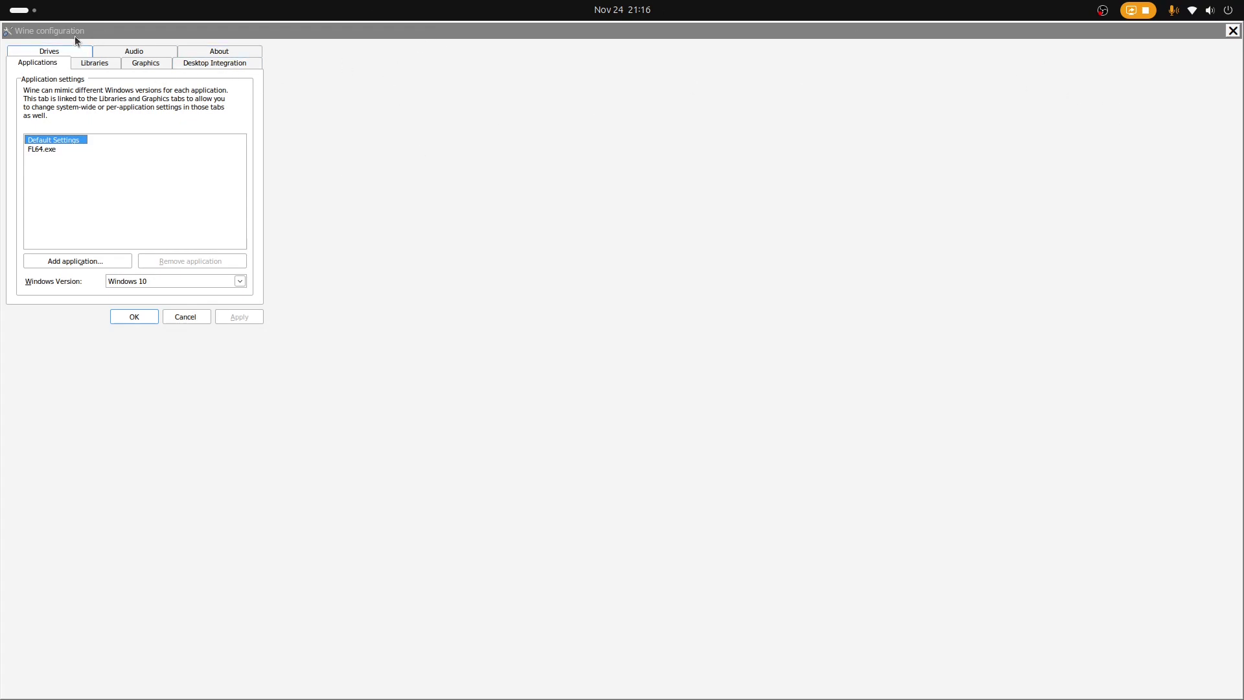
drag(75, 32, 197, 110)
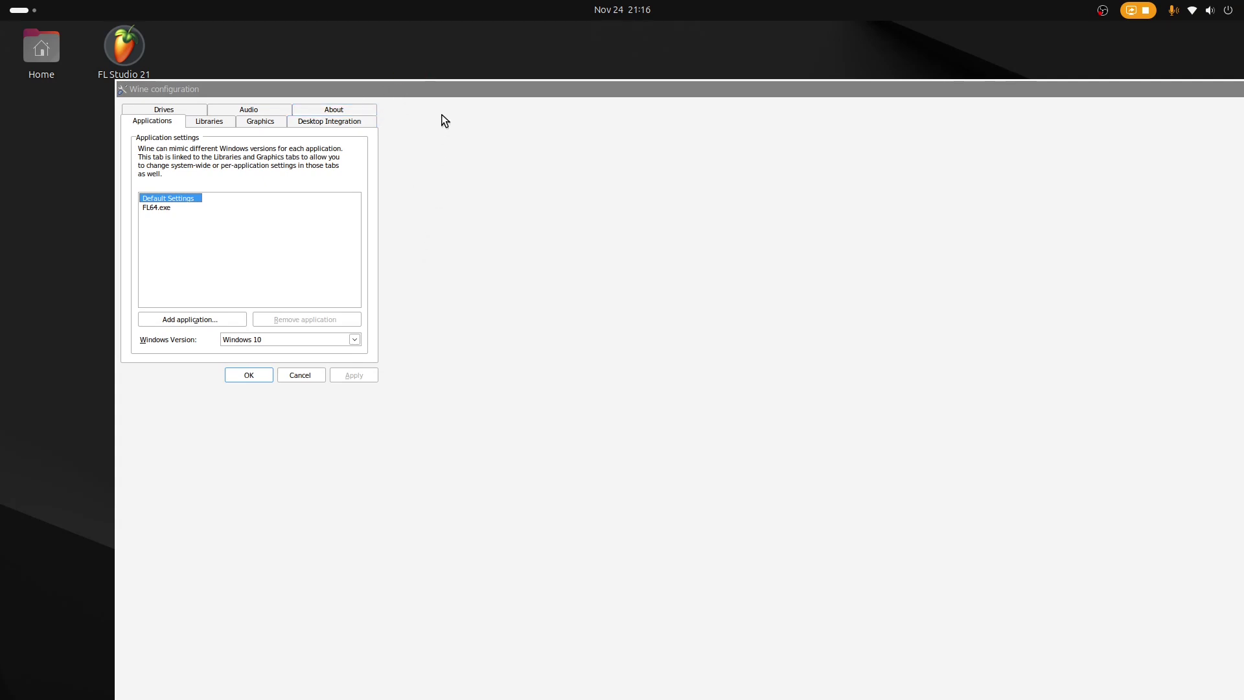
drag(449, 89, 254, 216)
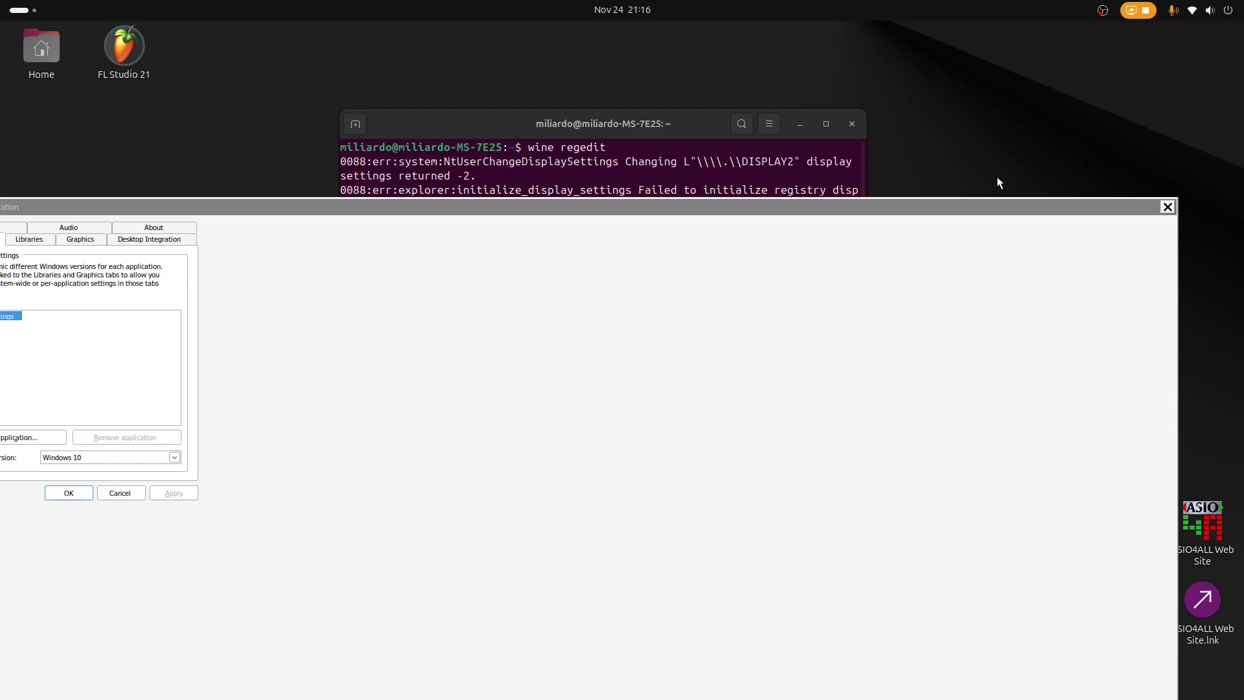
drag(935, 209, 946, 94)
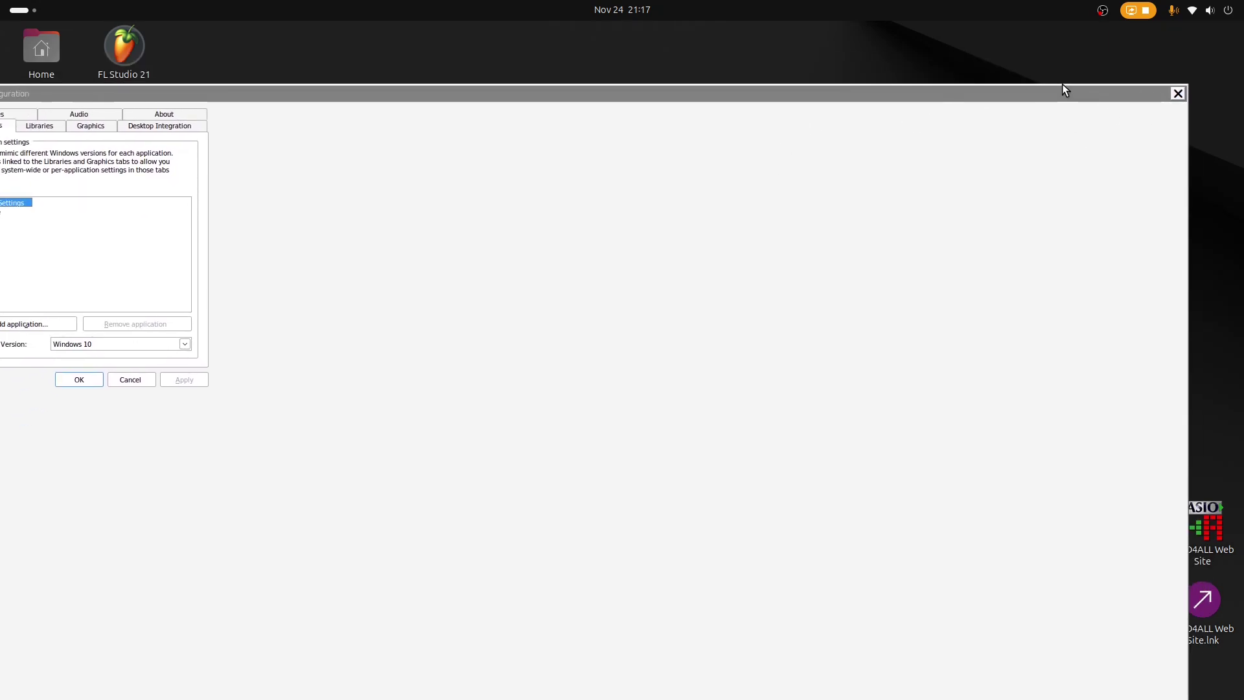
click(1179, 94)
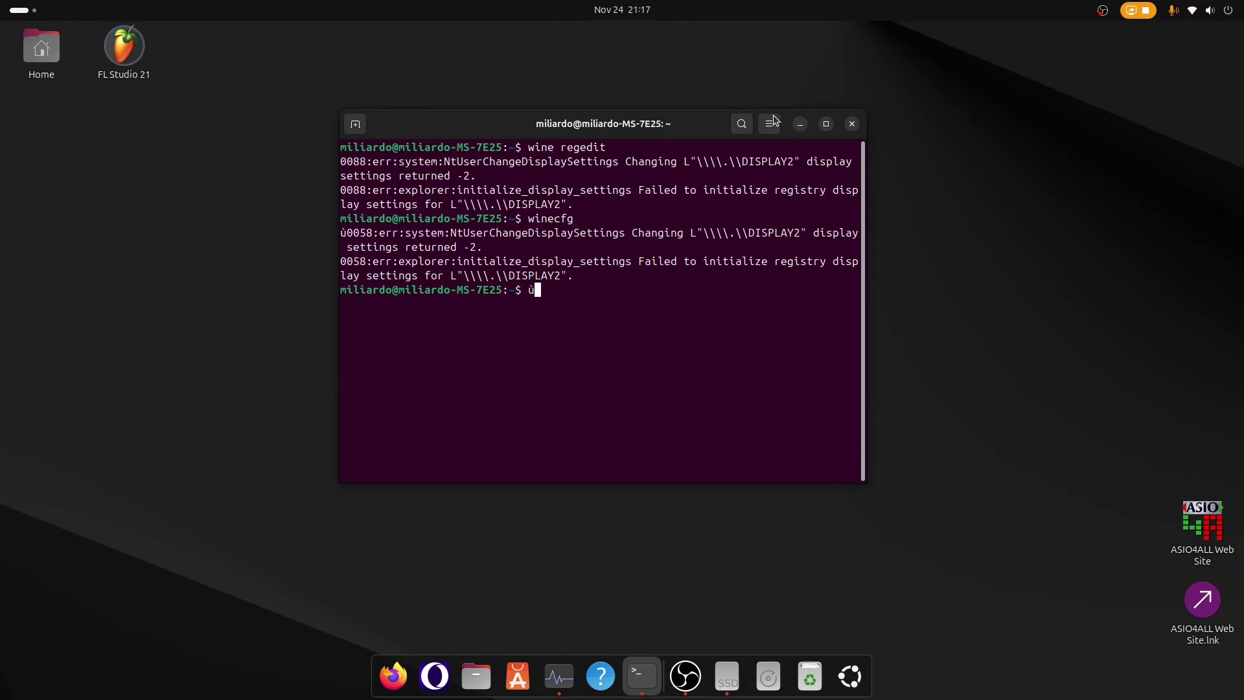
- Clear the stray character in the terminal and run "wine control" to start the Wine Control Panel
key(BackSpace)
drag(686, 130, 713, 141)
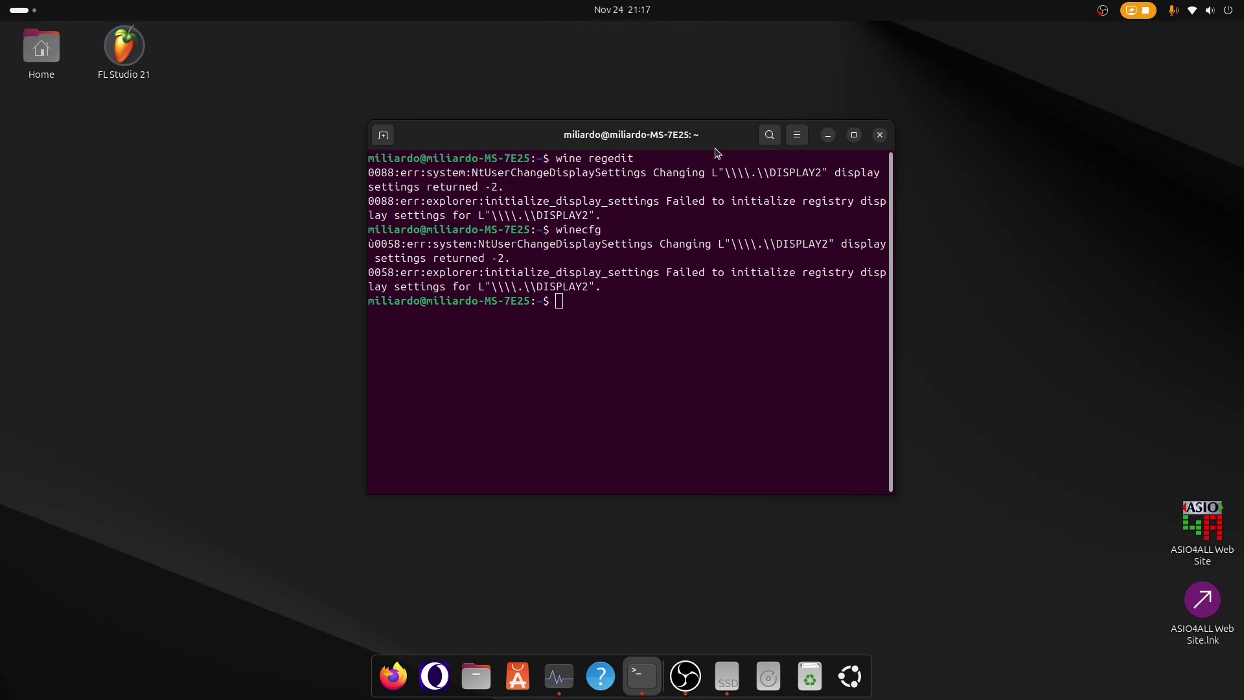
drag(709, 143, 716, 148)
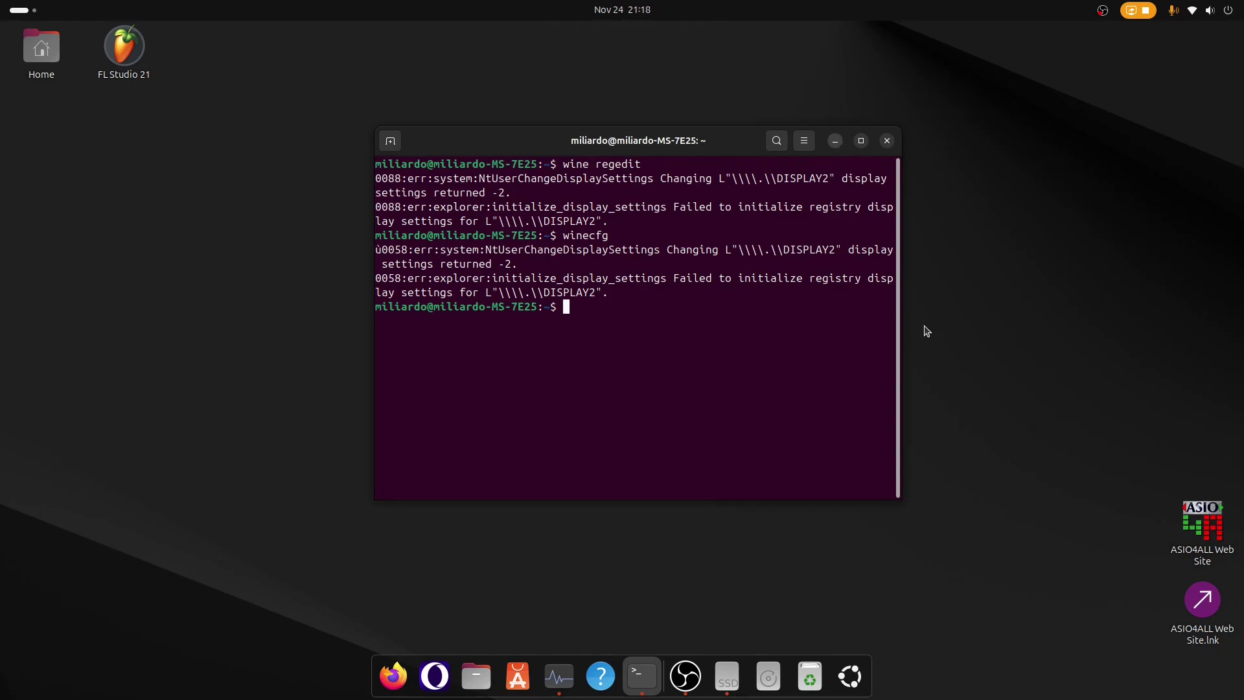
text(wine control)
key(Return)
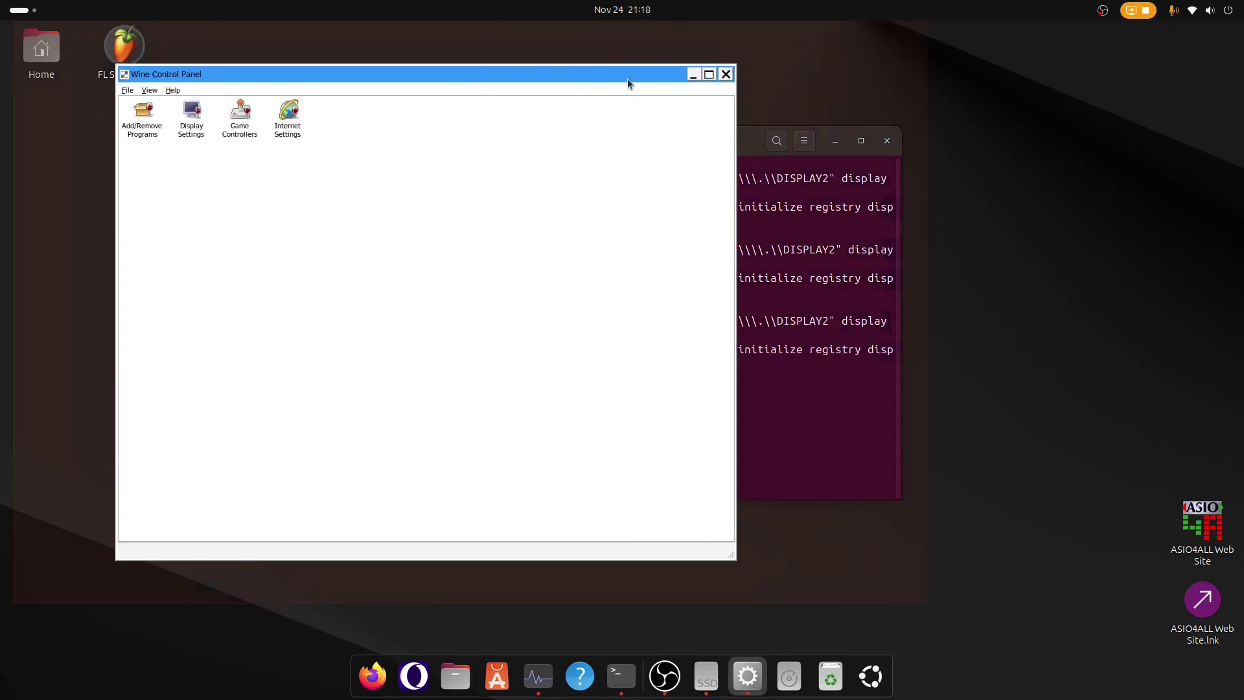
- Minimize and quit the Wine Control Panel, and minimize the terminal window
click(736, 90)
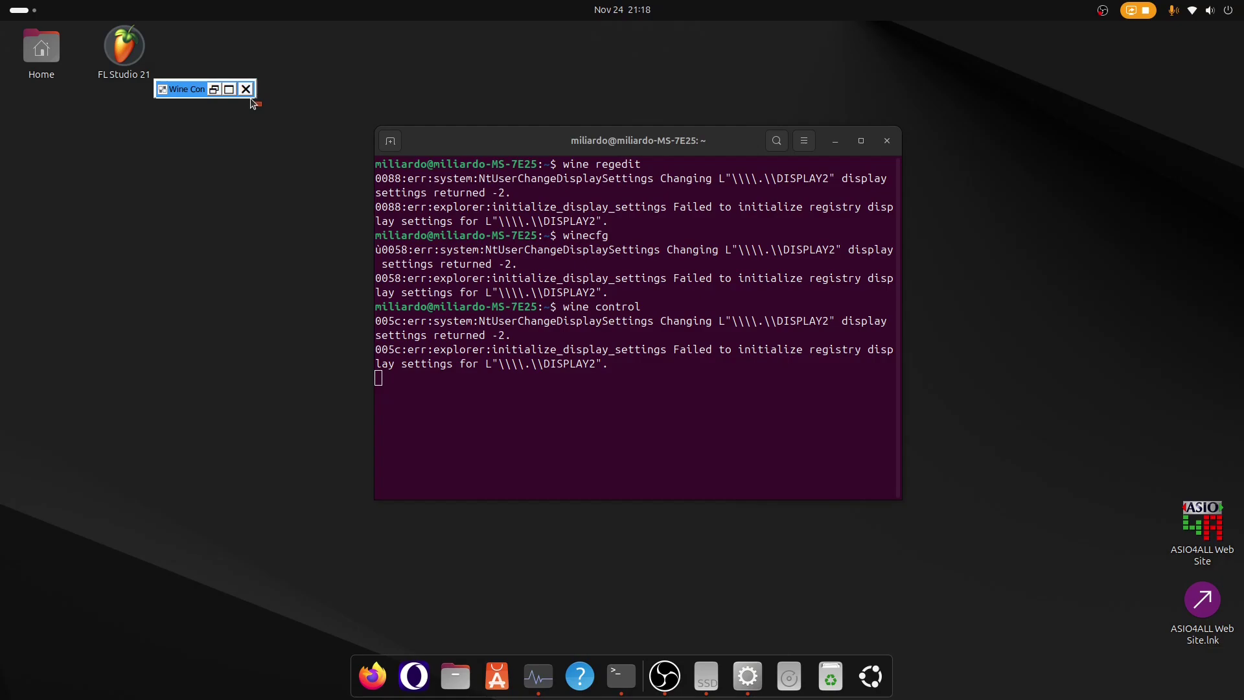
right_click(753, 675)
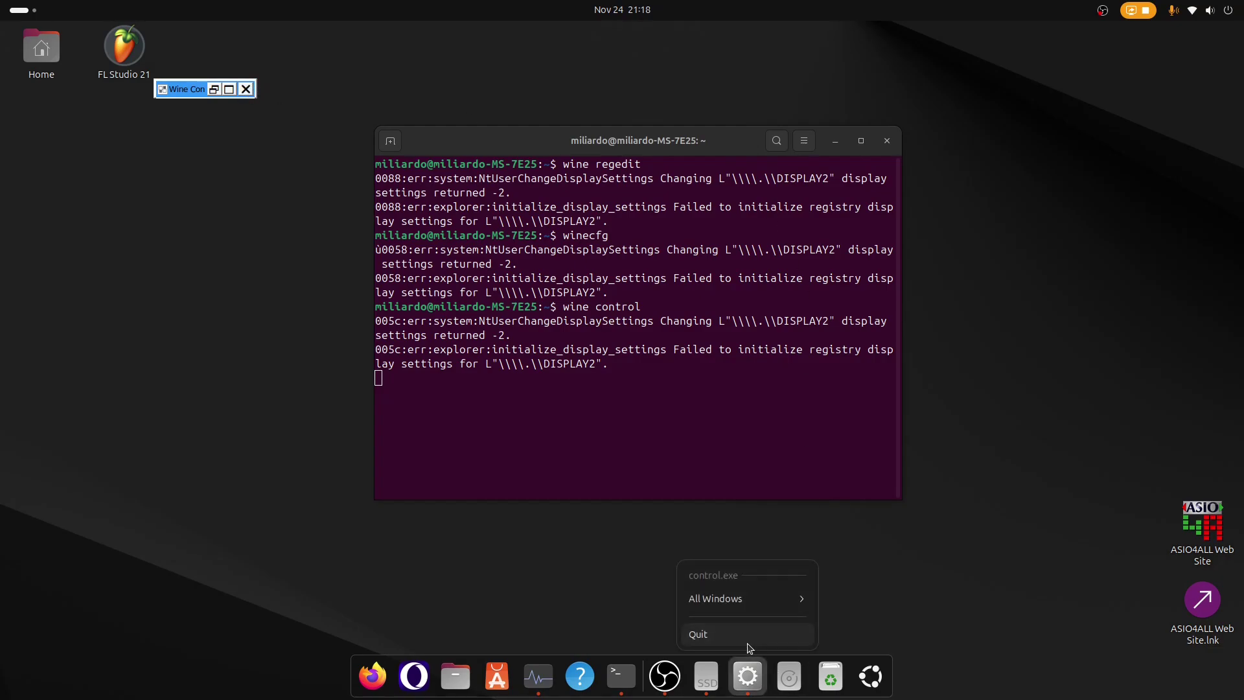
click(750, 648)
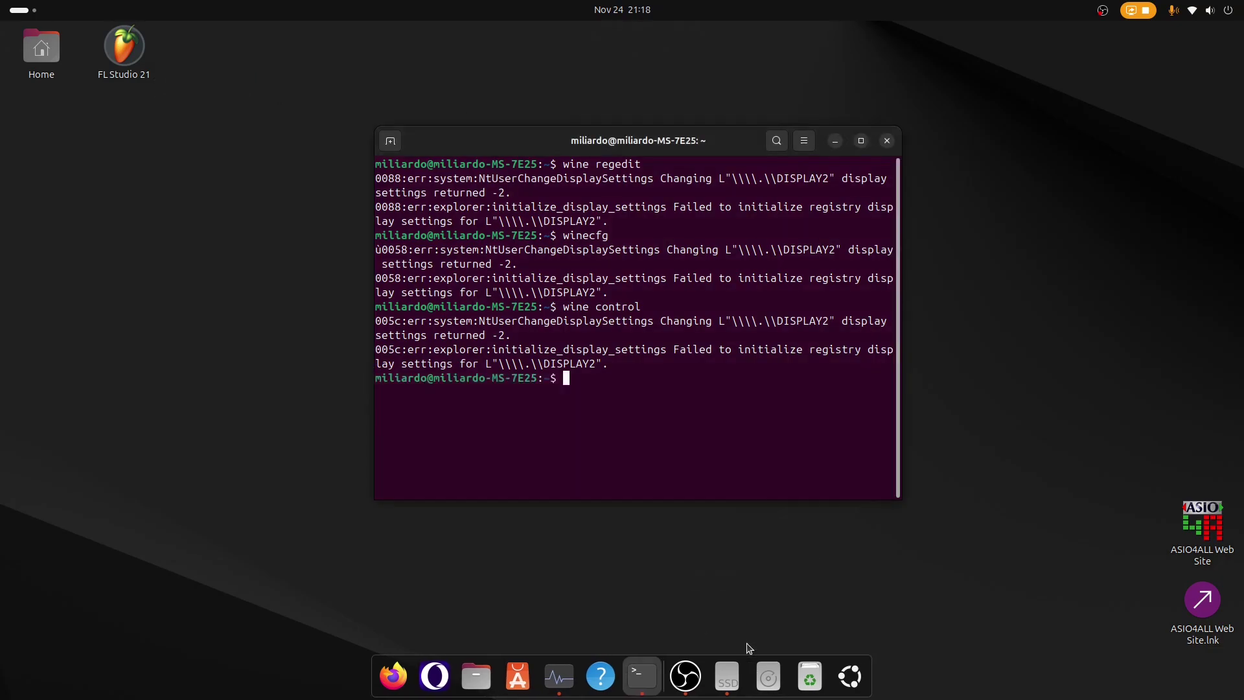
click(837, 142)
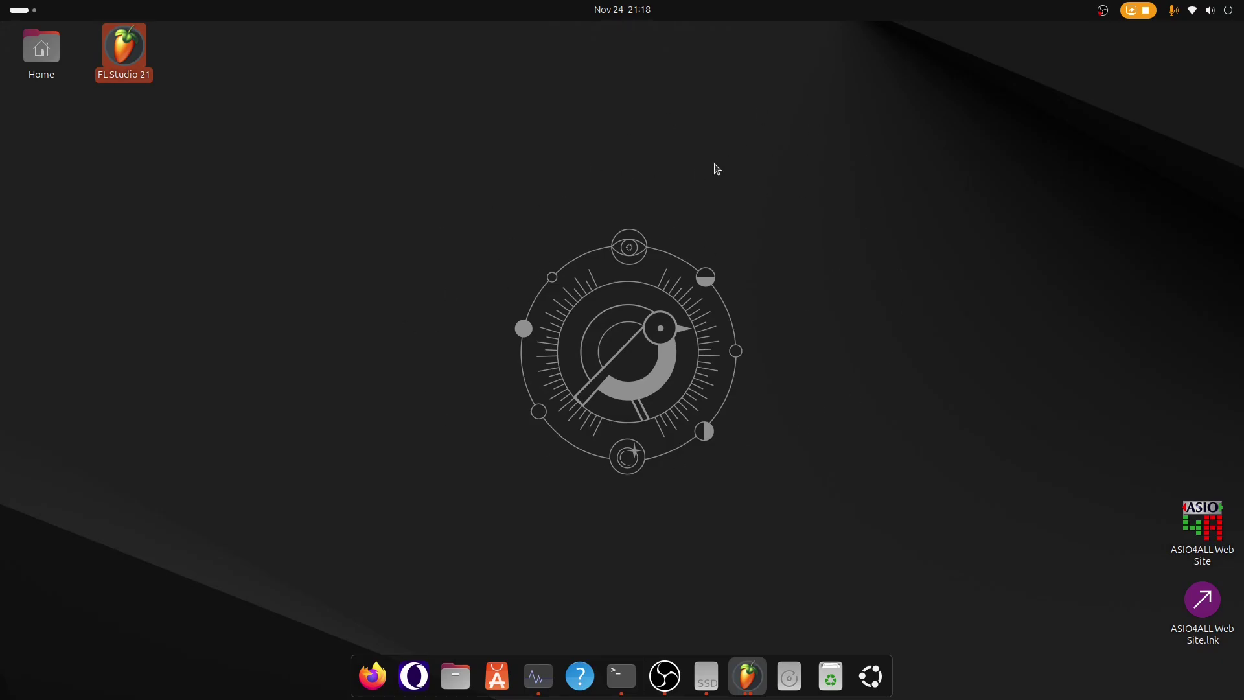
- Switch to the FL Studio 21 main window through the overview of open windows
key(super)
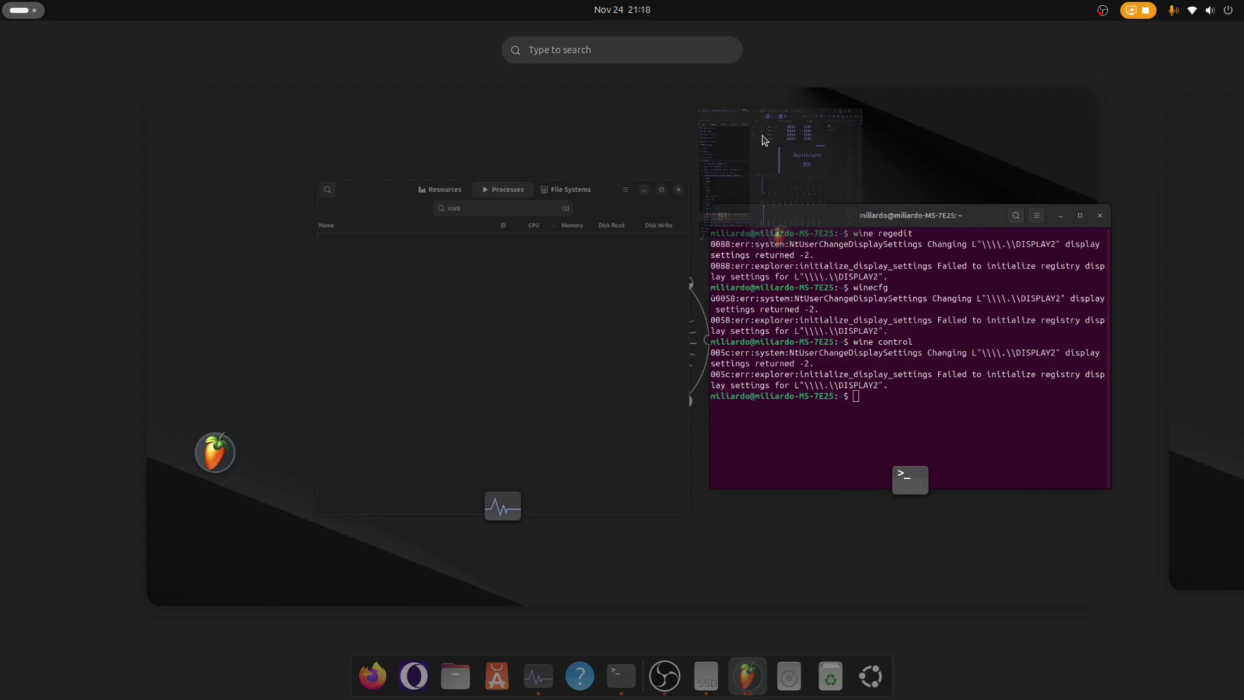
click(682, 502)
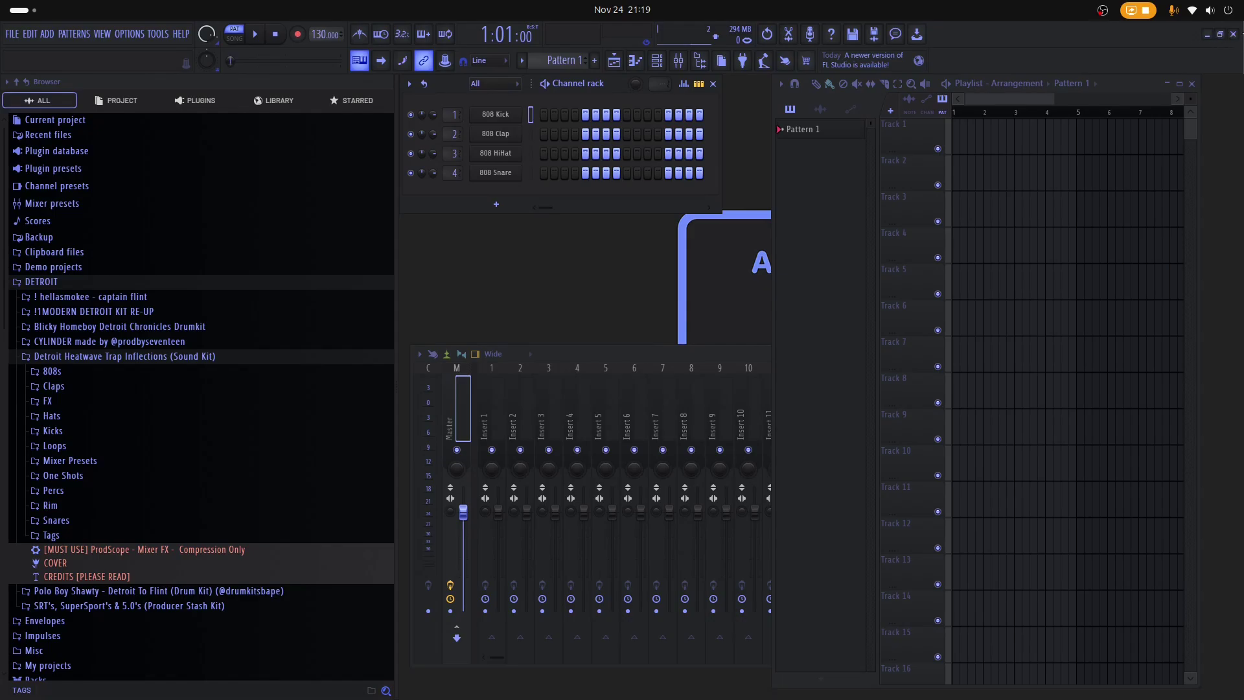
key(ctrl+b)
key(ctrl+b)
key(super)
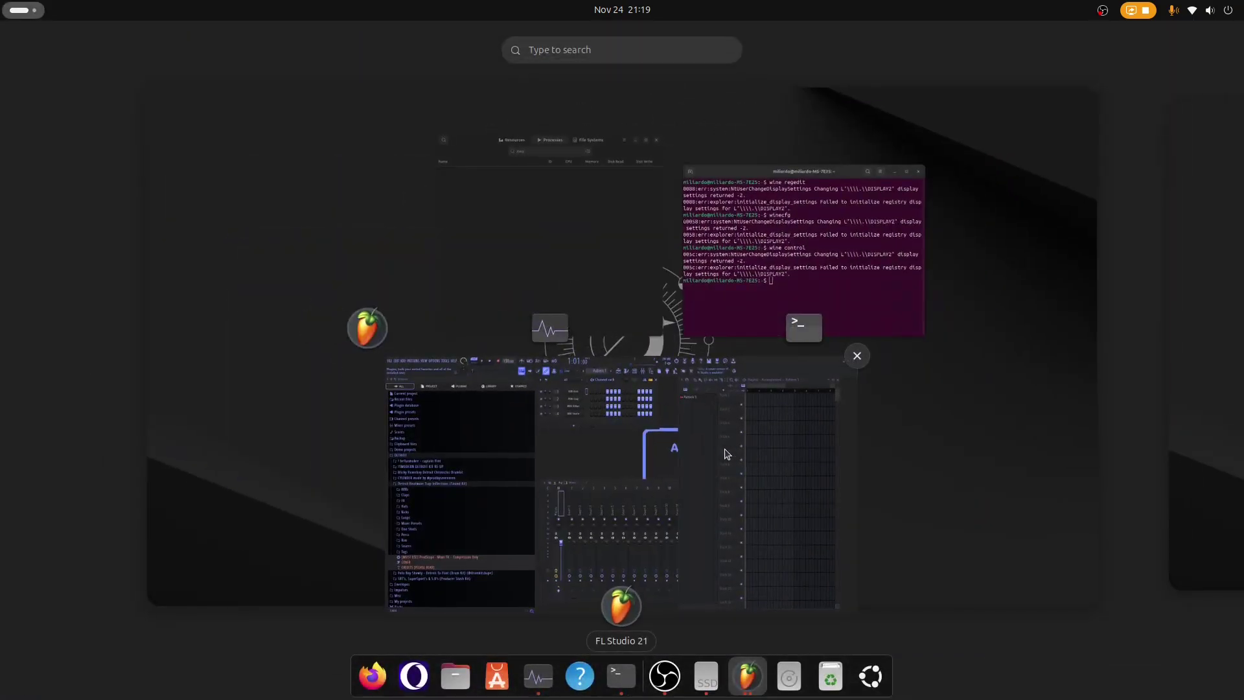
click(667, 473)
- Examine the commands offered in FL Studio's Options and File menus
key(ctrl+b)
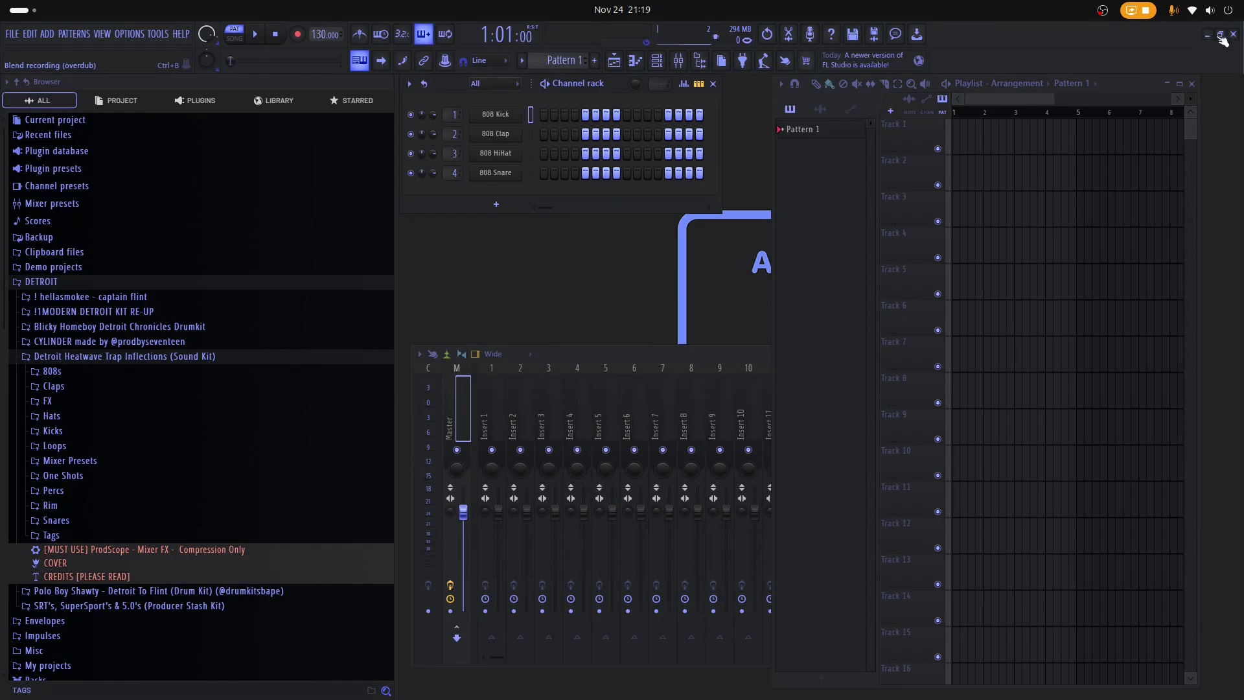
key(ctrl+b)
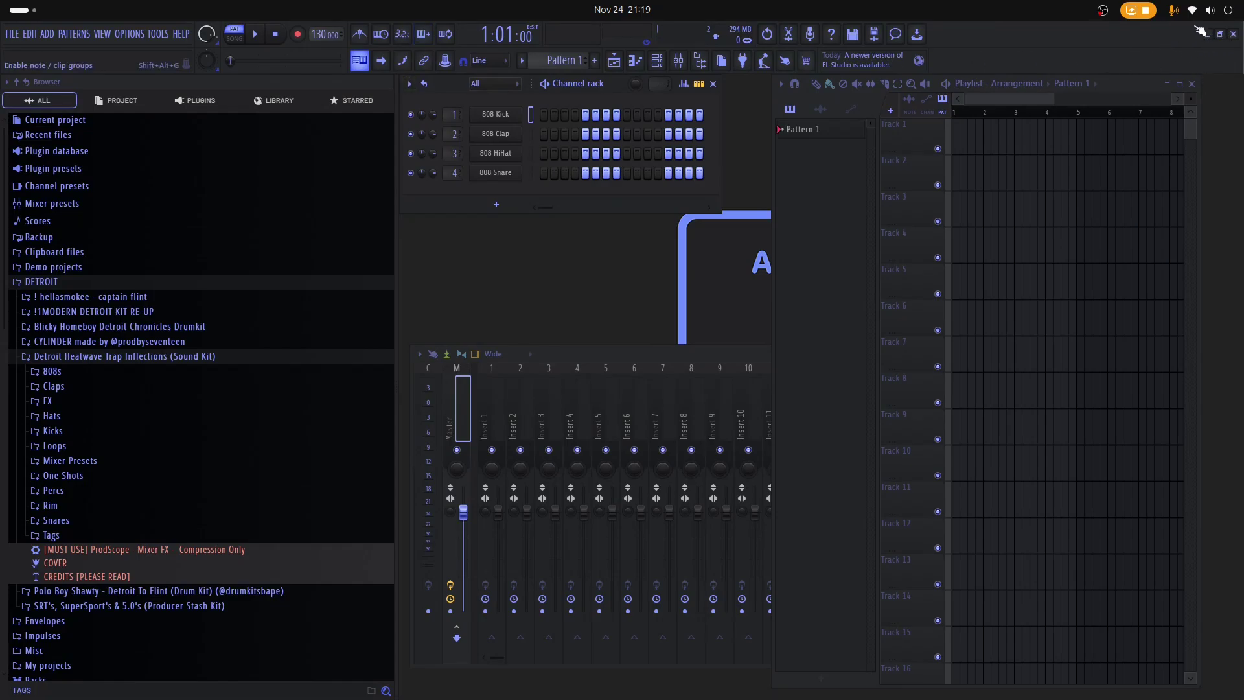
click(121, 36)
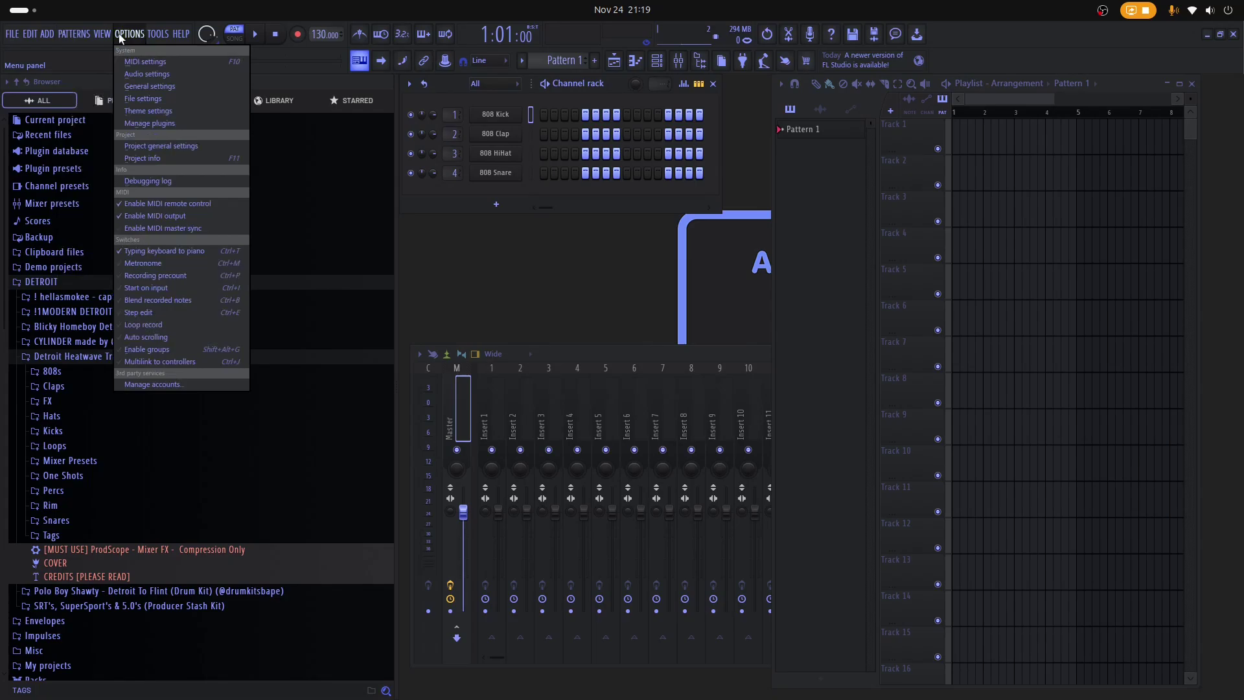
mouse_move(13, 34)
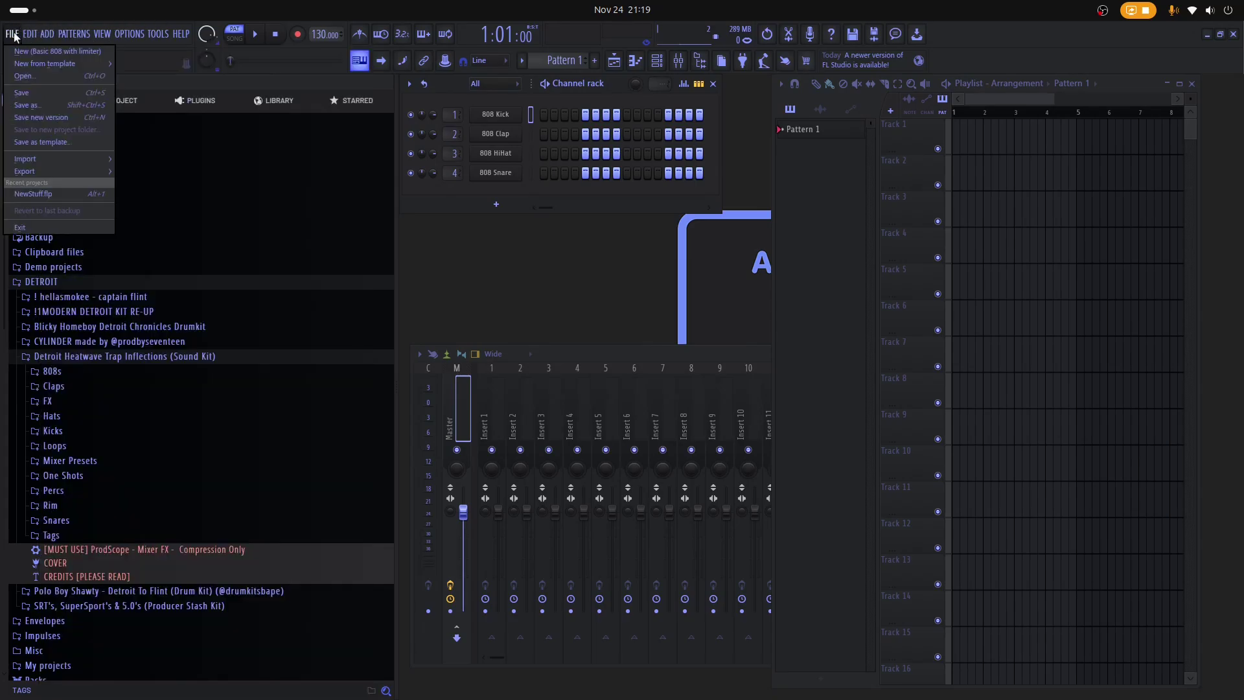
click(124, 36)
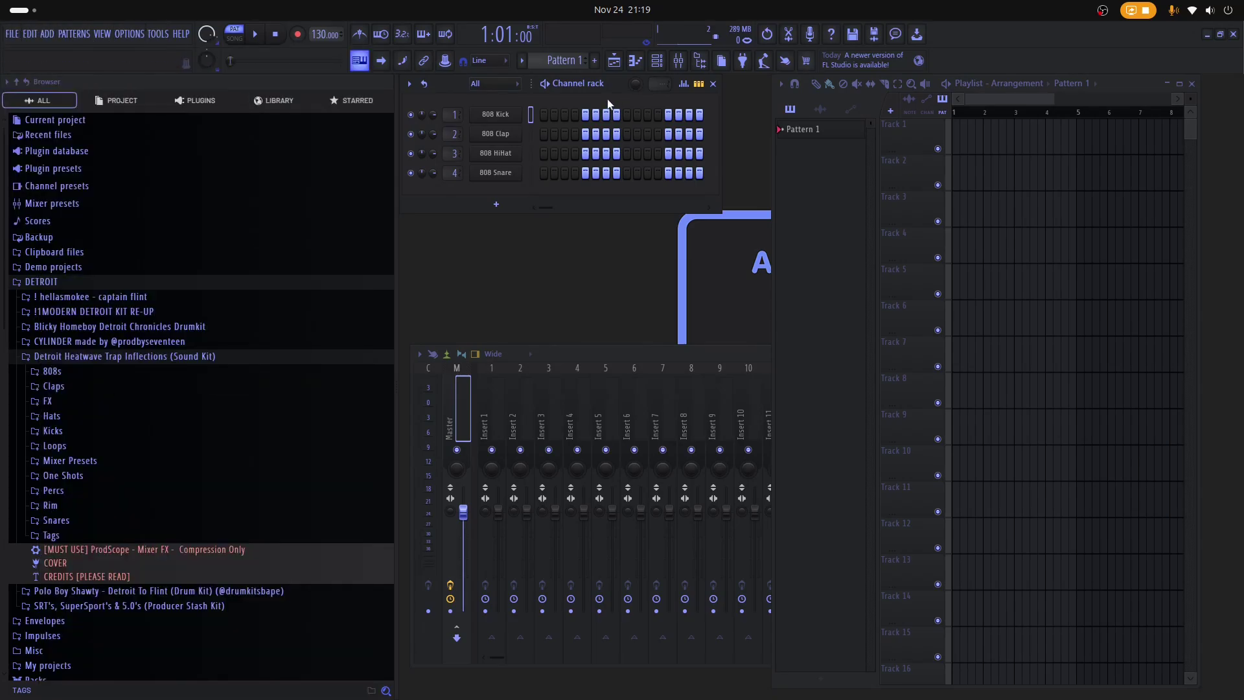
- Clone the 808 Kick channel in the channel rack
key(alt+c)
key(alt)
key(Escape)
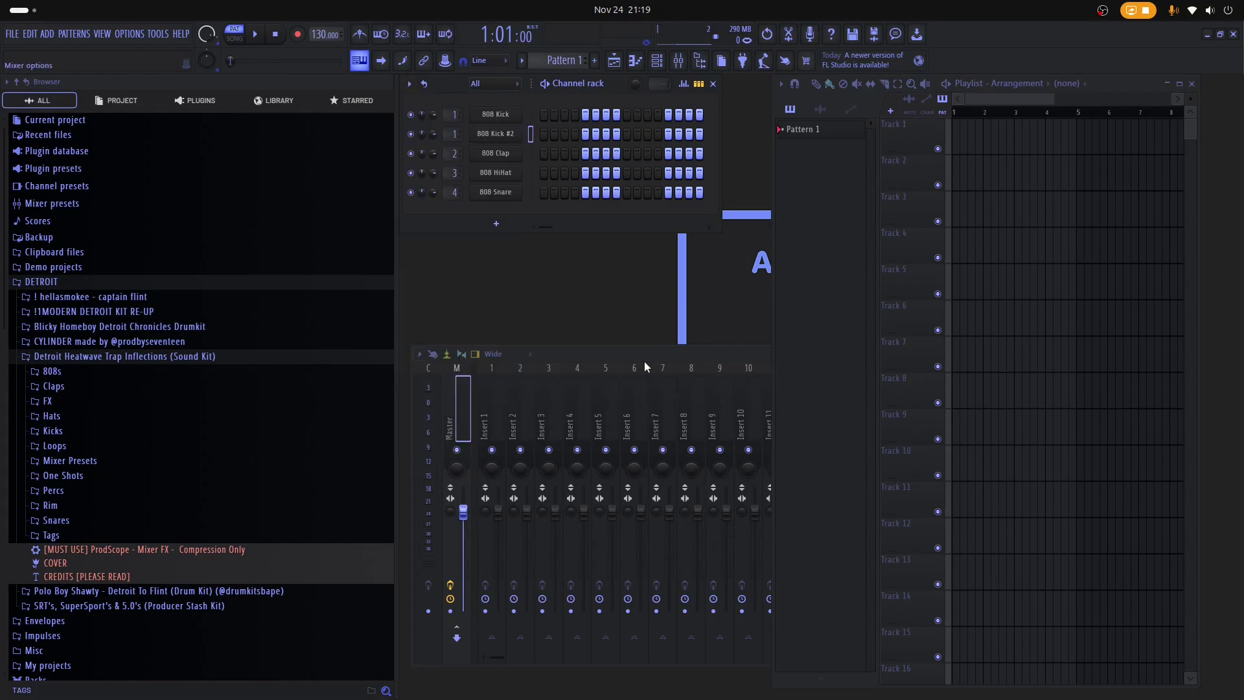
- Detach the mixer into its own window and open the Edison audio logger on the Master track
right_click(645, 362)
click(601, 322)
right_click(669, 69)
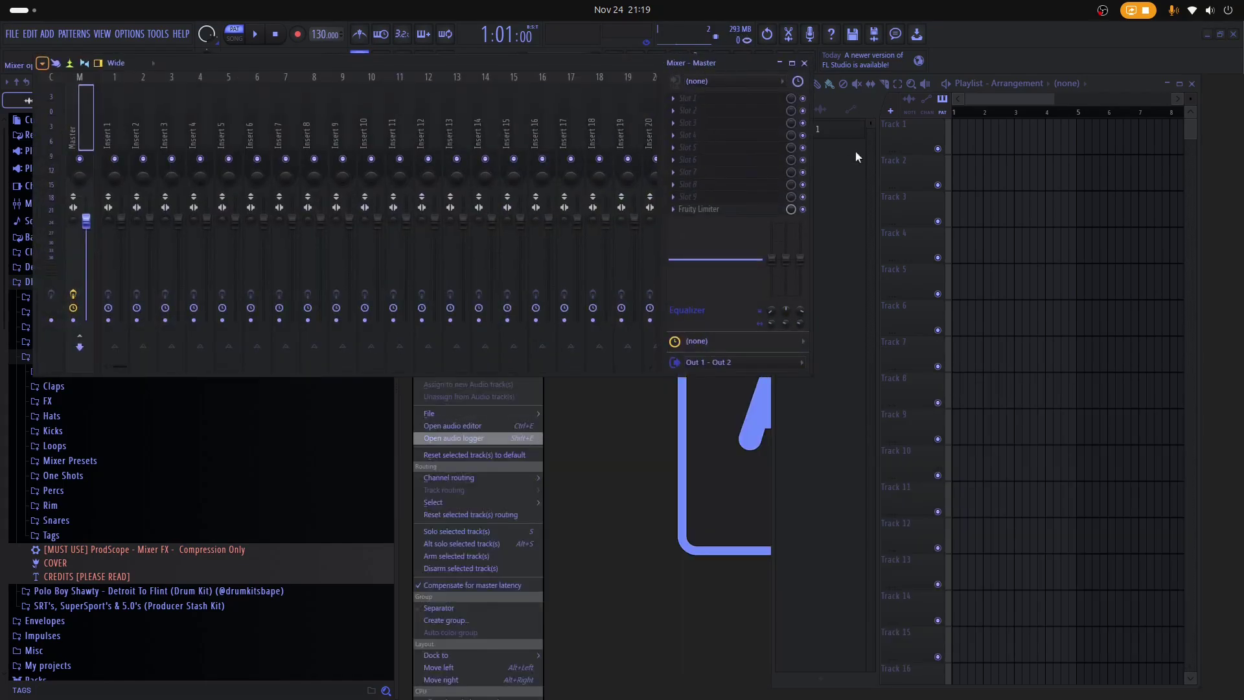
key(shift+e)
key(F6)
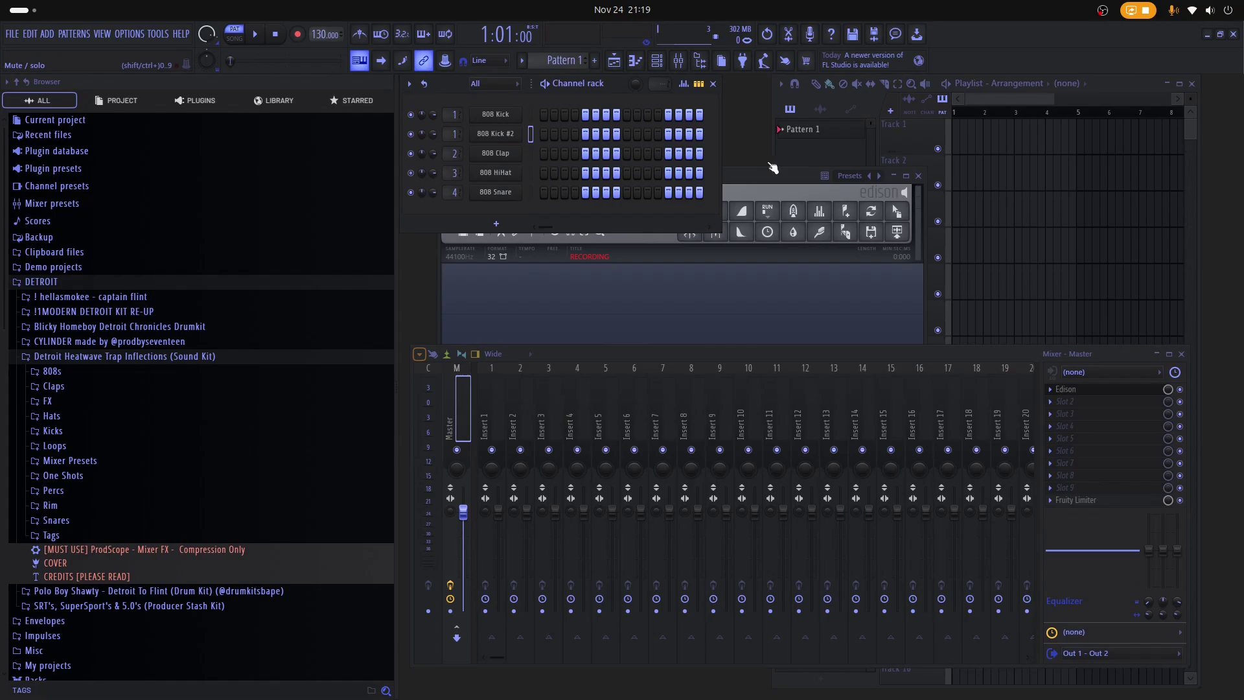
- Check how the detached mixer's options menu, its disk recording and delay compensation submenus, and the Master track's rename box display
right_click(1062, 356)
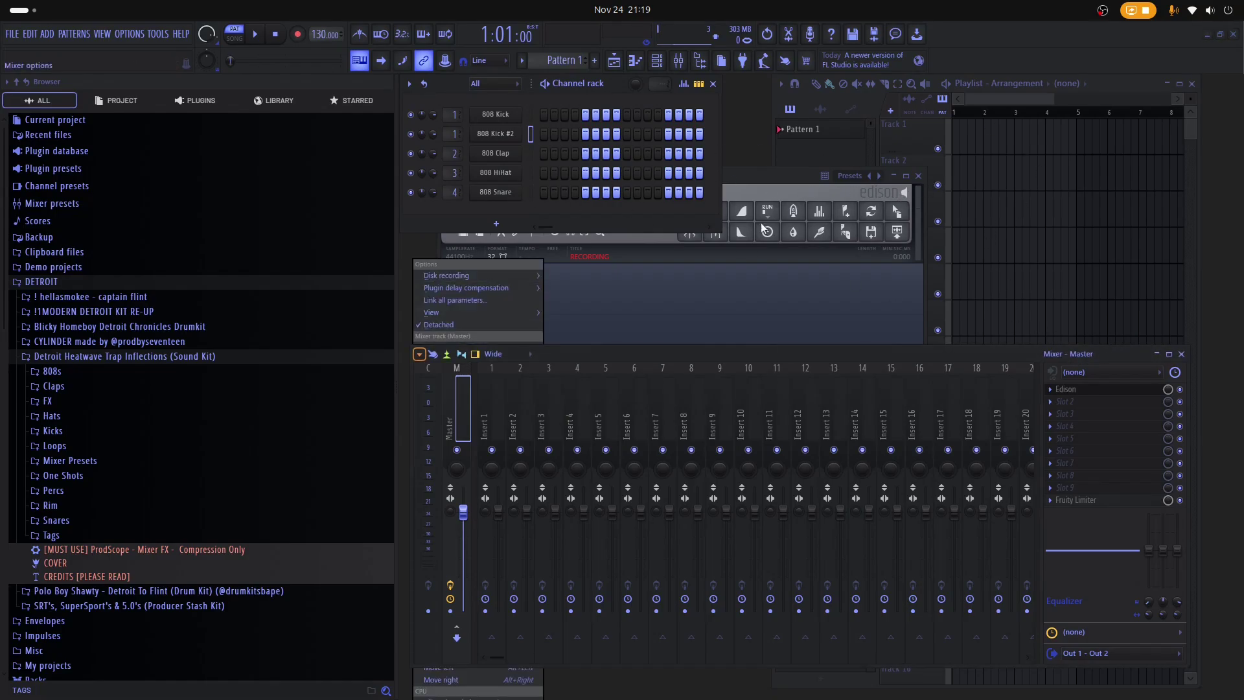
click(708, 351)
key(F2)
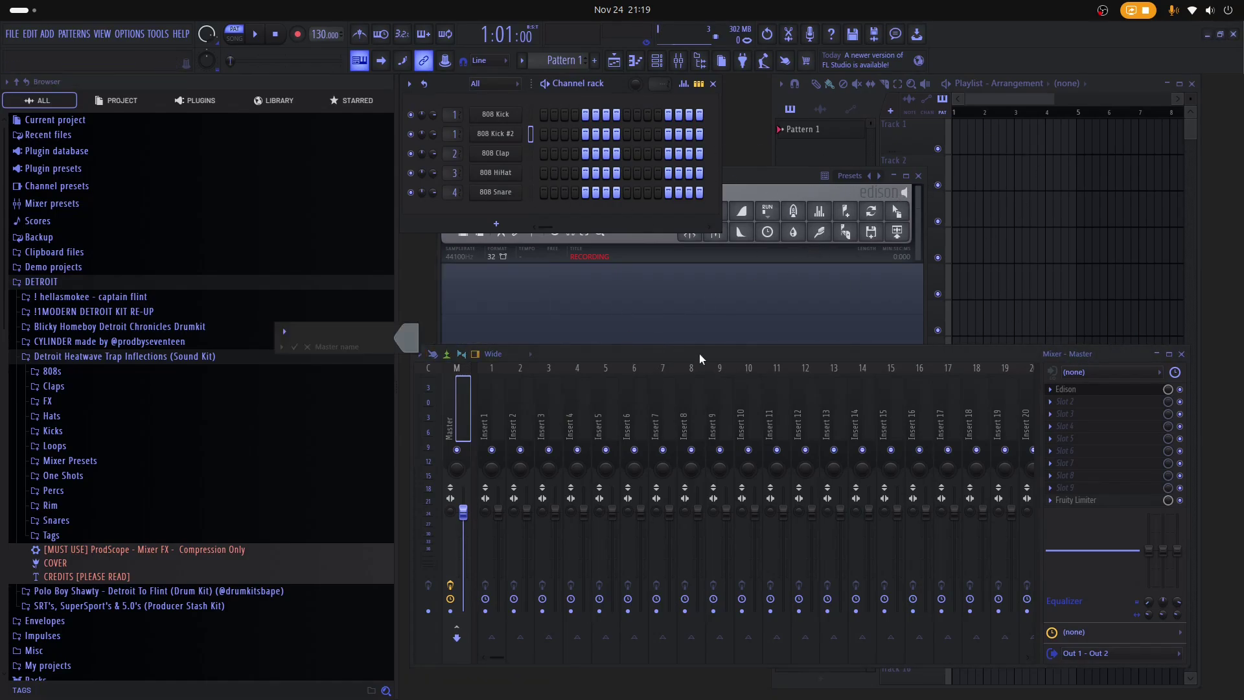
click(314, 349)
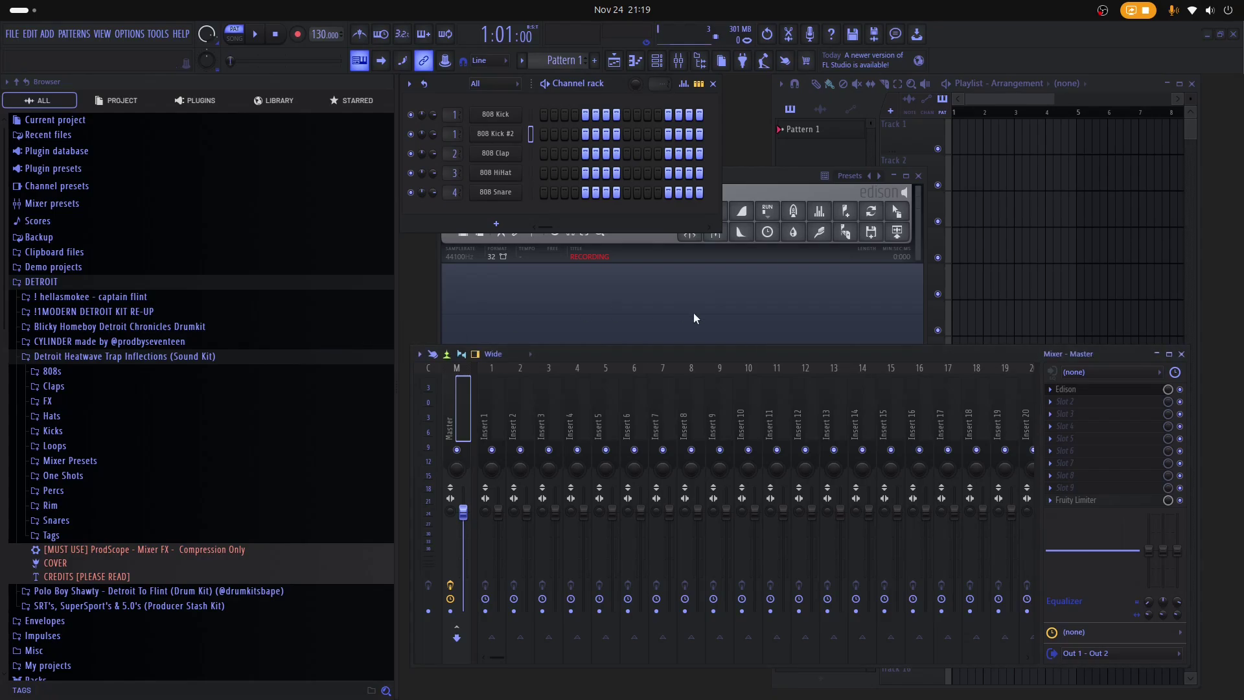
right_click(901, 356)
key(Up)
key(Up)
key(Up)
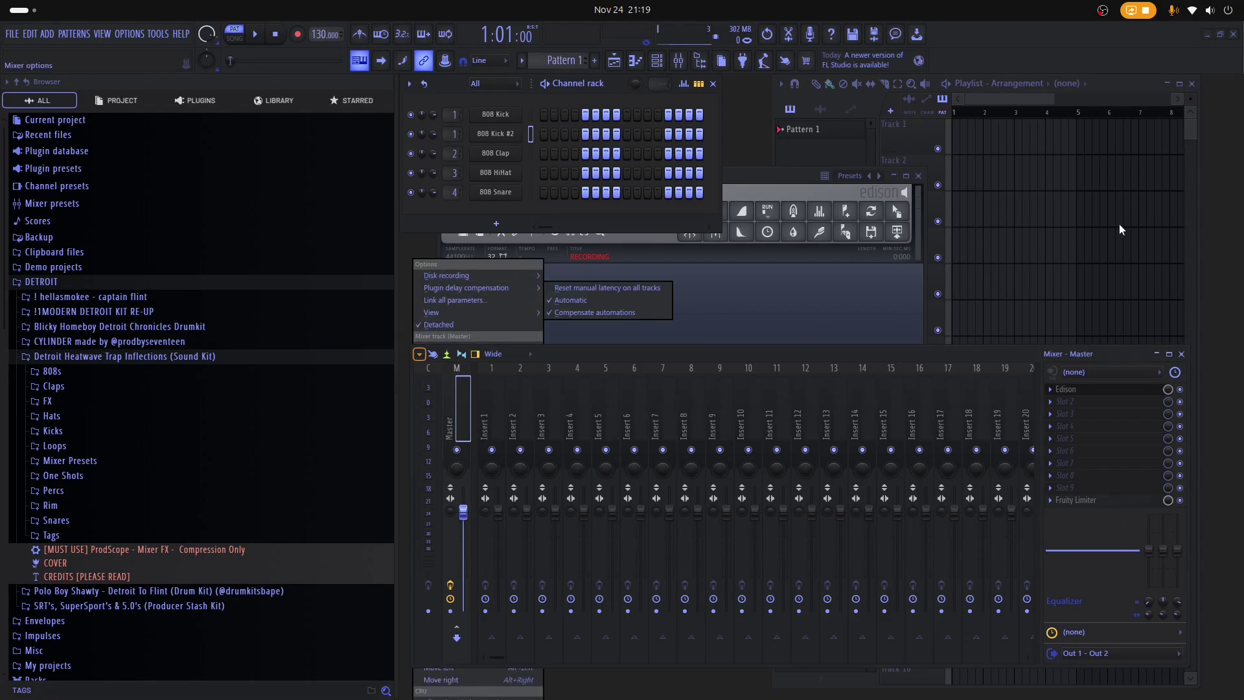
key(Right)
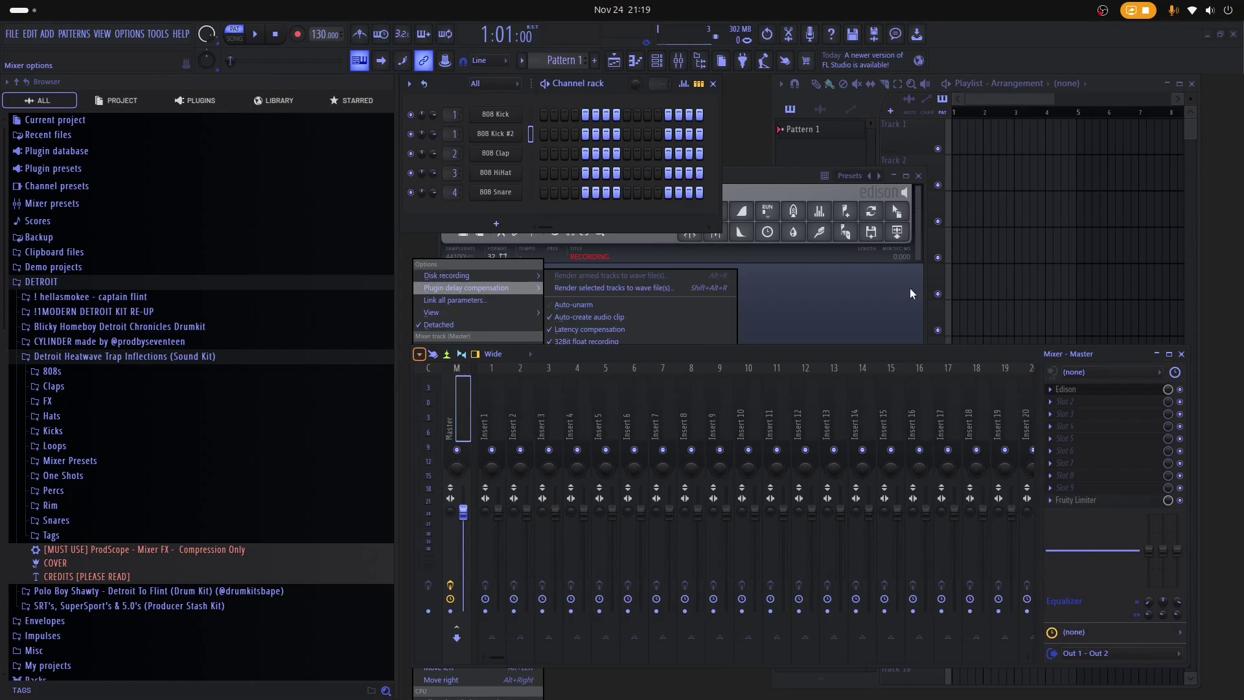
click(650, 199)
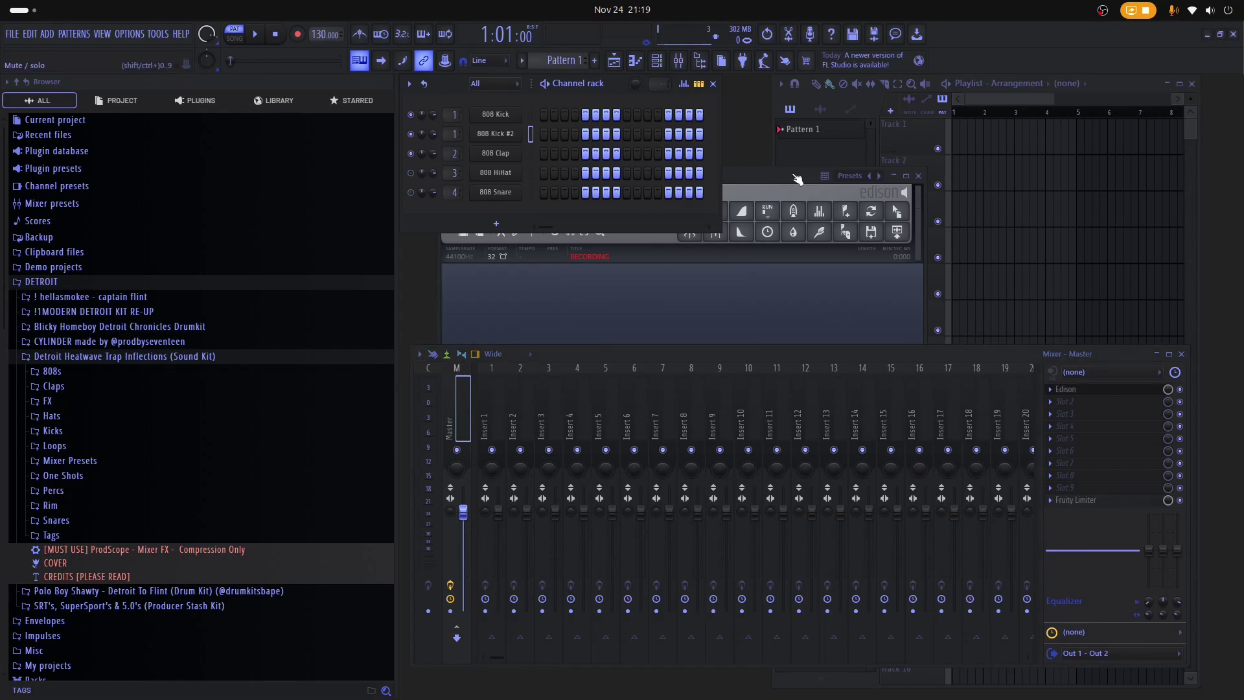
- Try the channel rack's title bar and the mixer options, and open the rename box for the Master track
key(4)
right_click(573, 83)
click(596, 83)
click(419, 354)
key(F2)
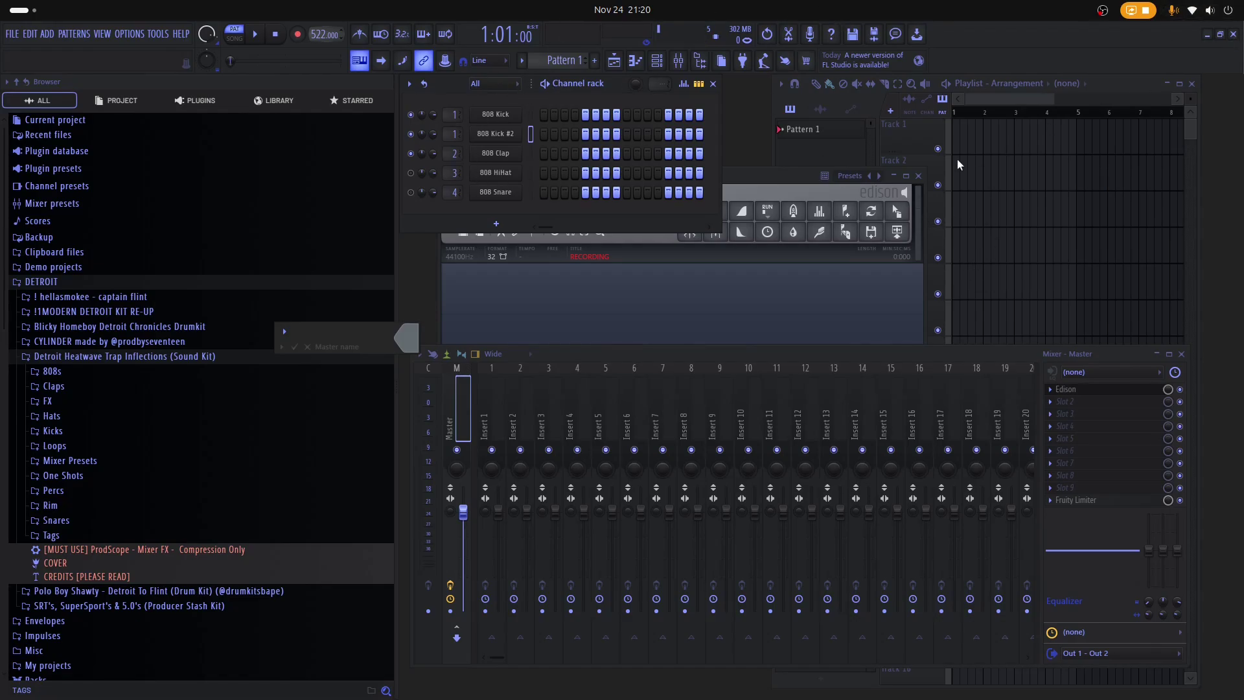
- Inspect the two FL Studio 21 windows in the overview and select the blank one
key(super)
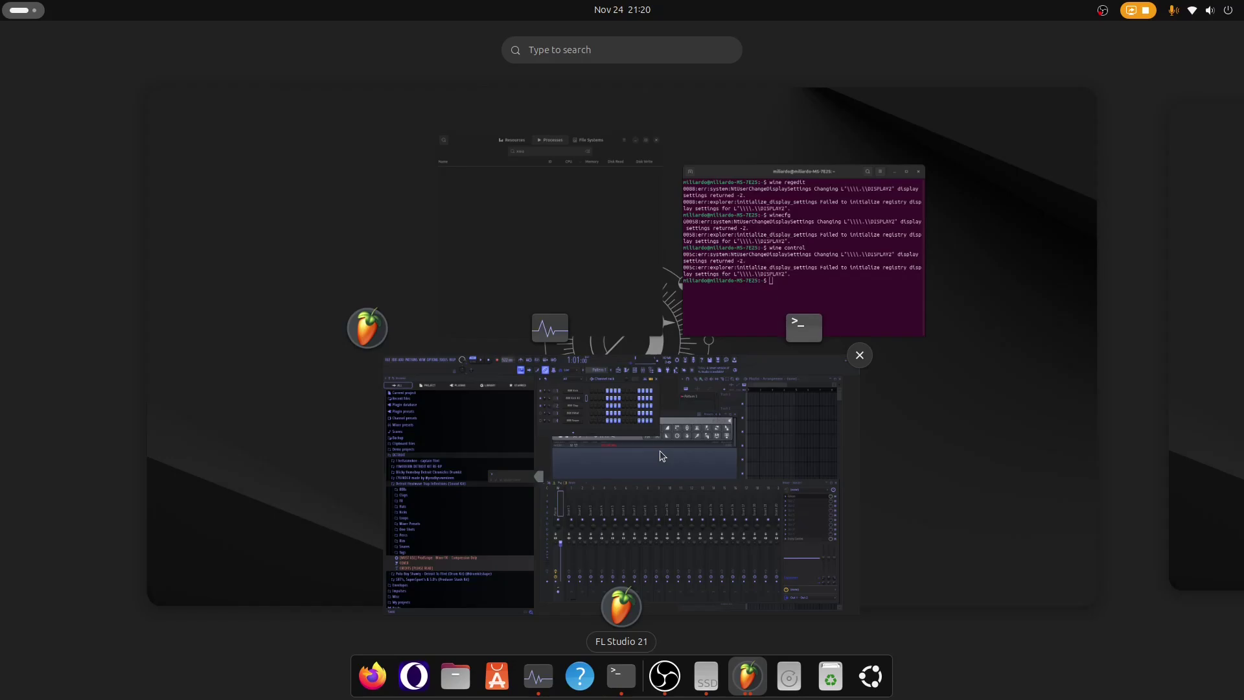
click(824, 324)
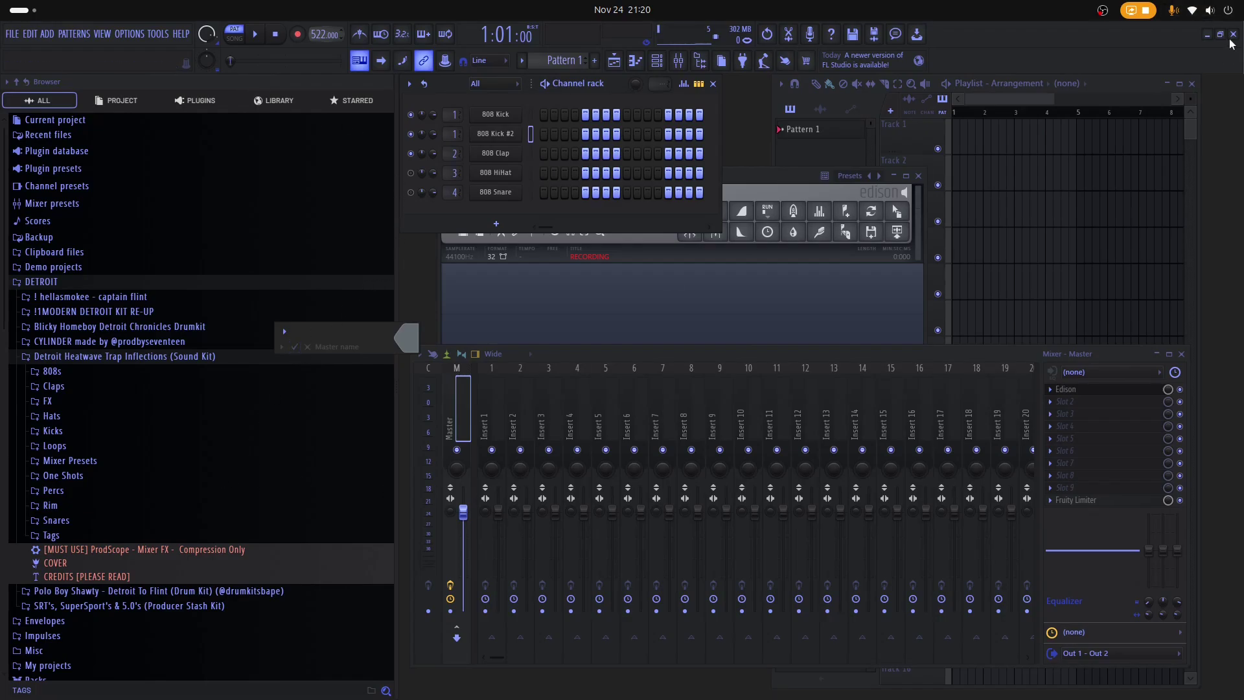
key(super)
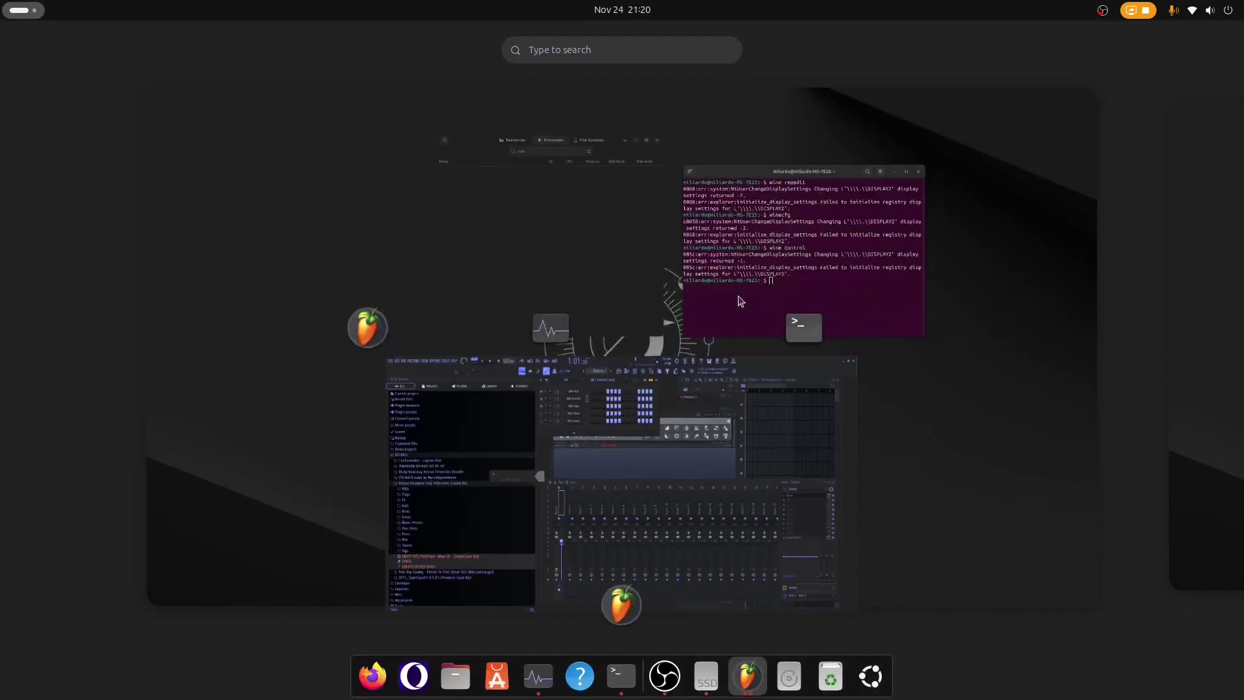
mouse_move(861, 362)
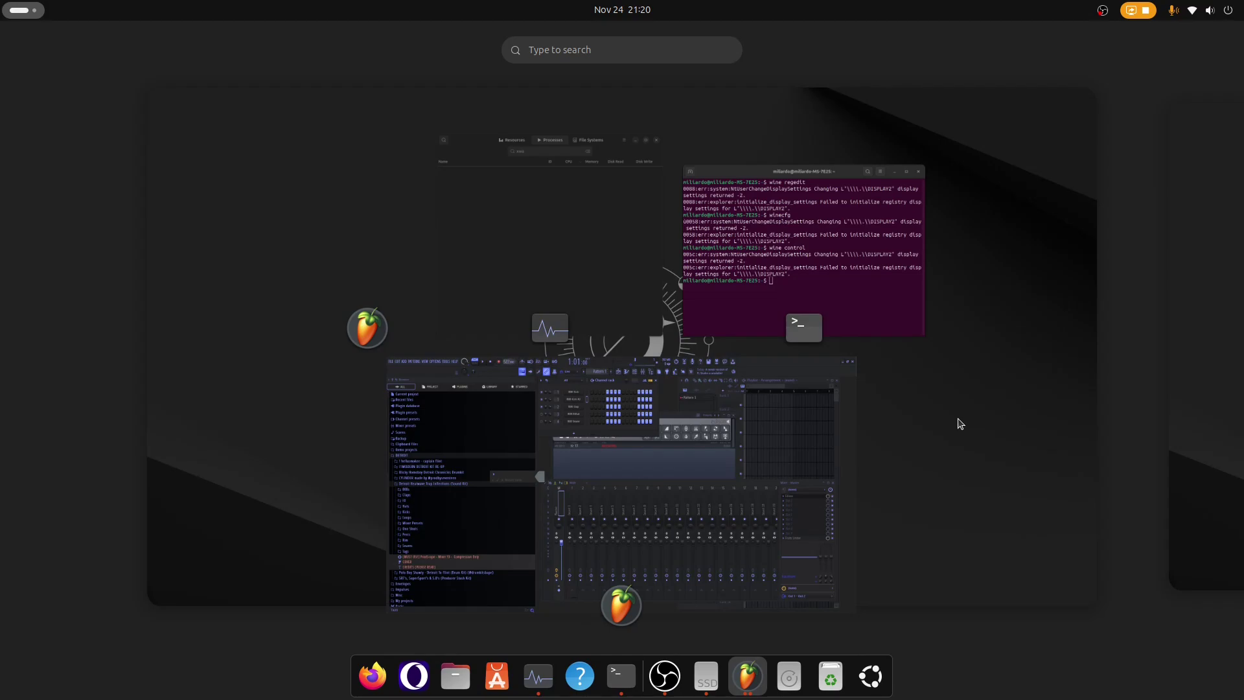
mouse_move(392, 255)
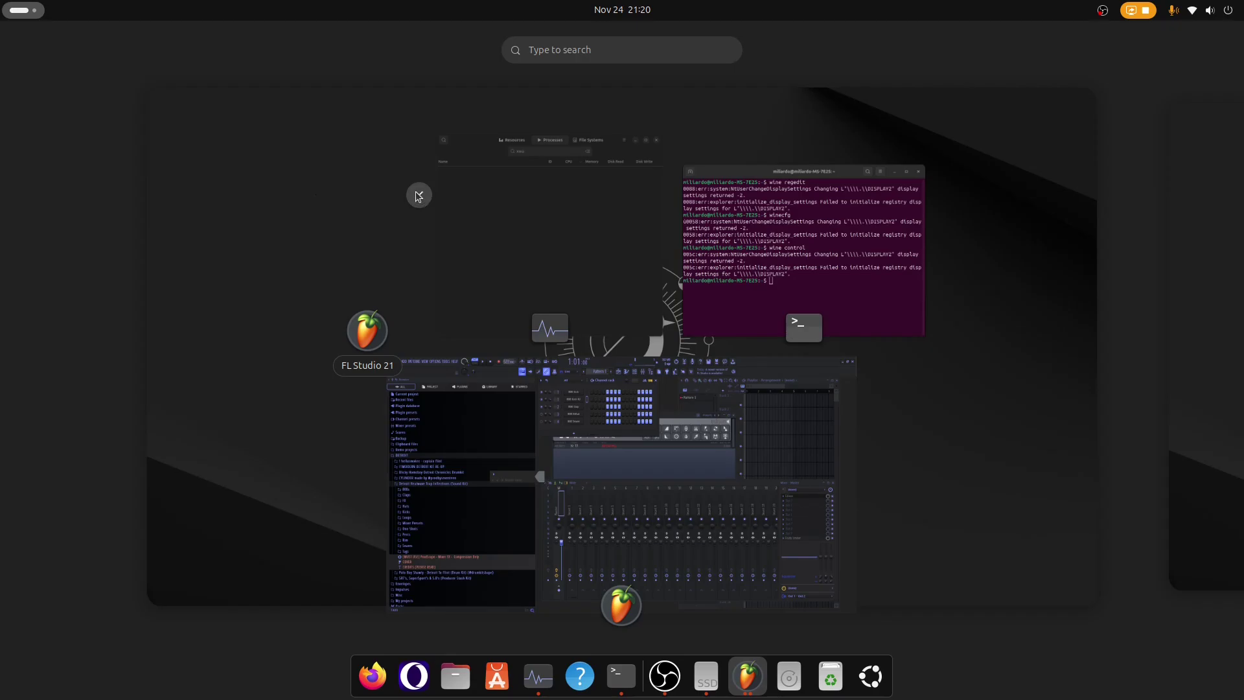
click(365, 284)
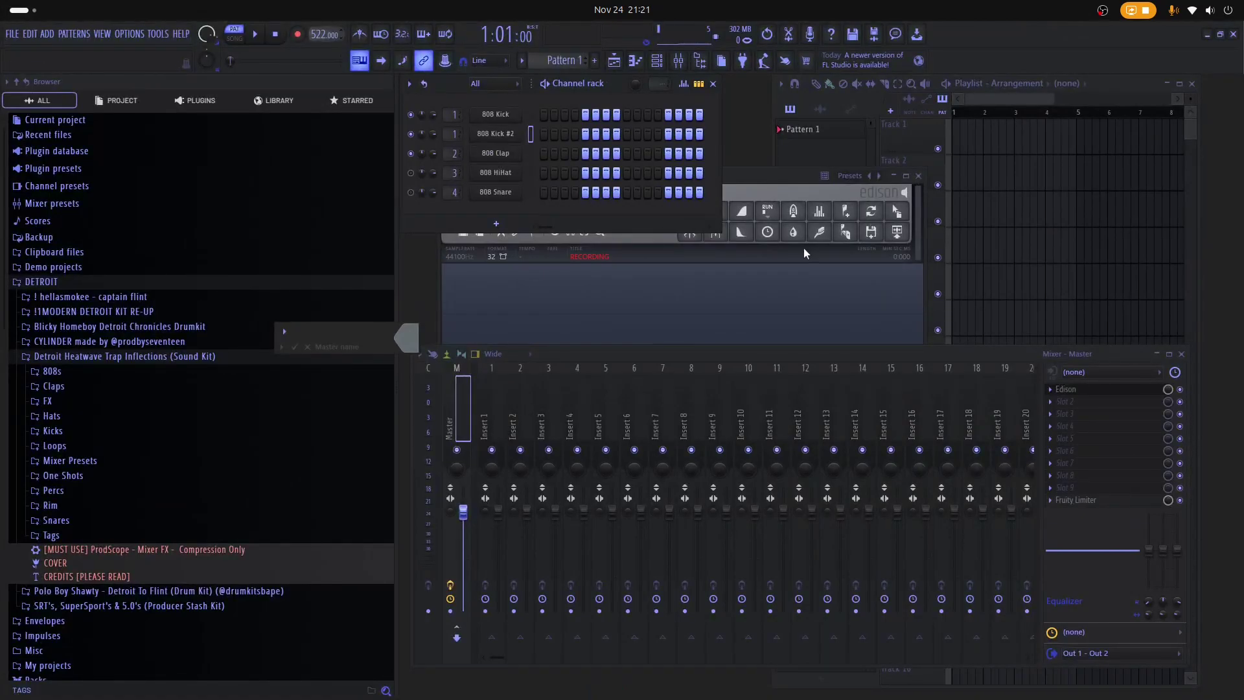
- Switch to System Monitor, clear the process search, and look through the full process list
key(super)
click(537, 680)
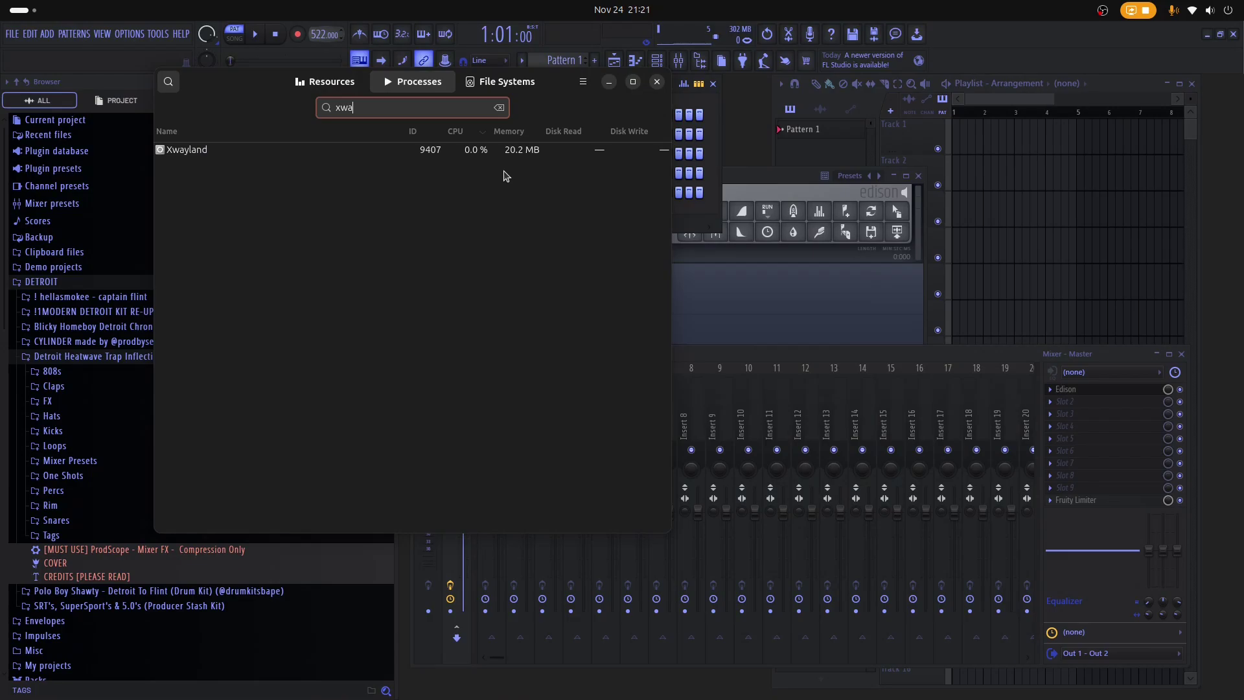
key(BackSpace)
key(BackSpace)
key(BackSpace)
scroll(269, 375, down, 10)
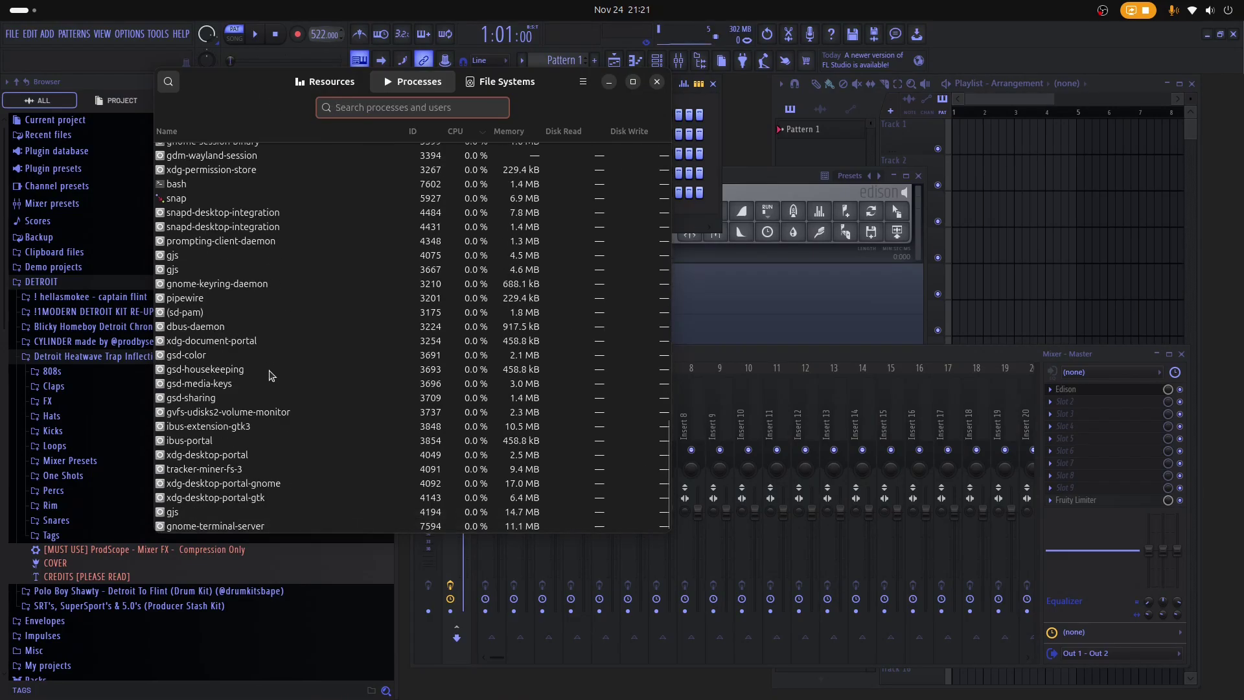
scroll(270, 376, up, 10)
- End the FL64.exe process in System Monitor and confirm it
click(181, 169)
click(181, 179)
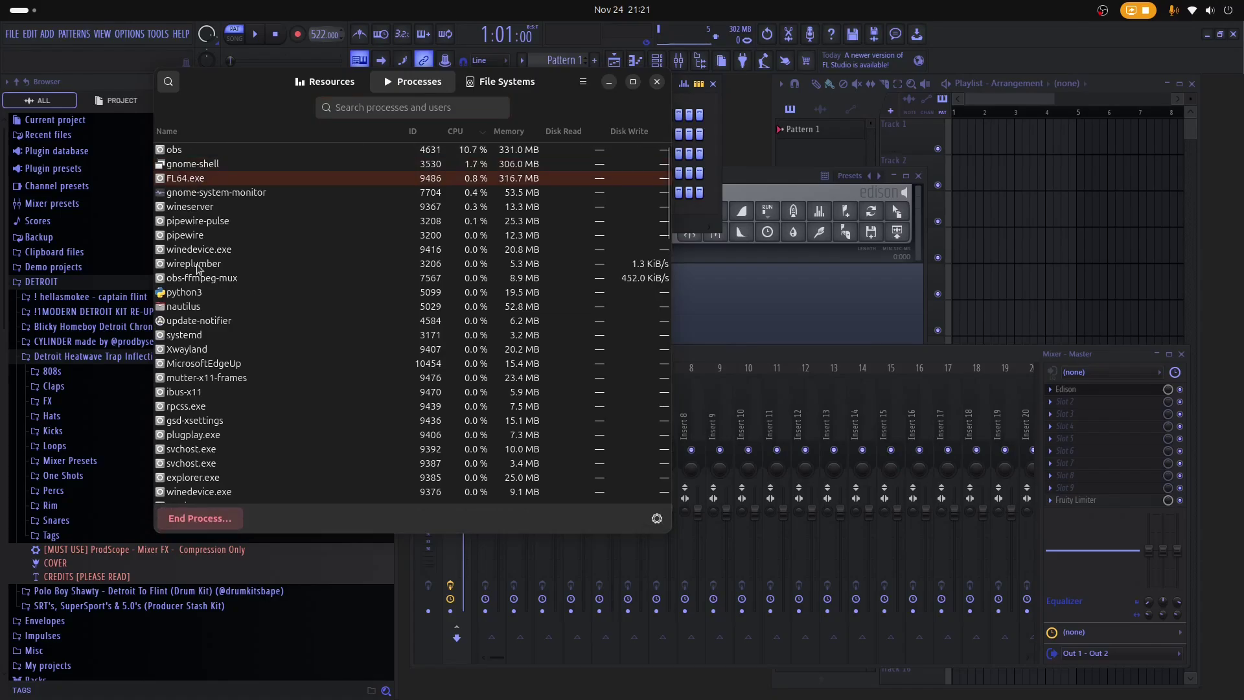
click(216, 517)
click(496, 411)
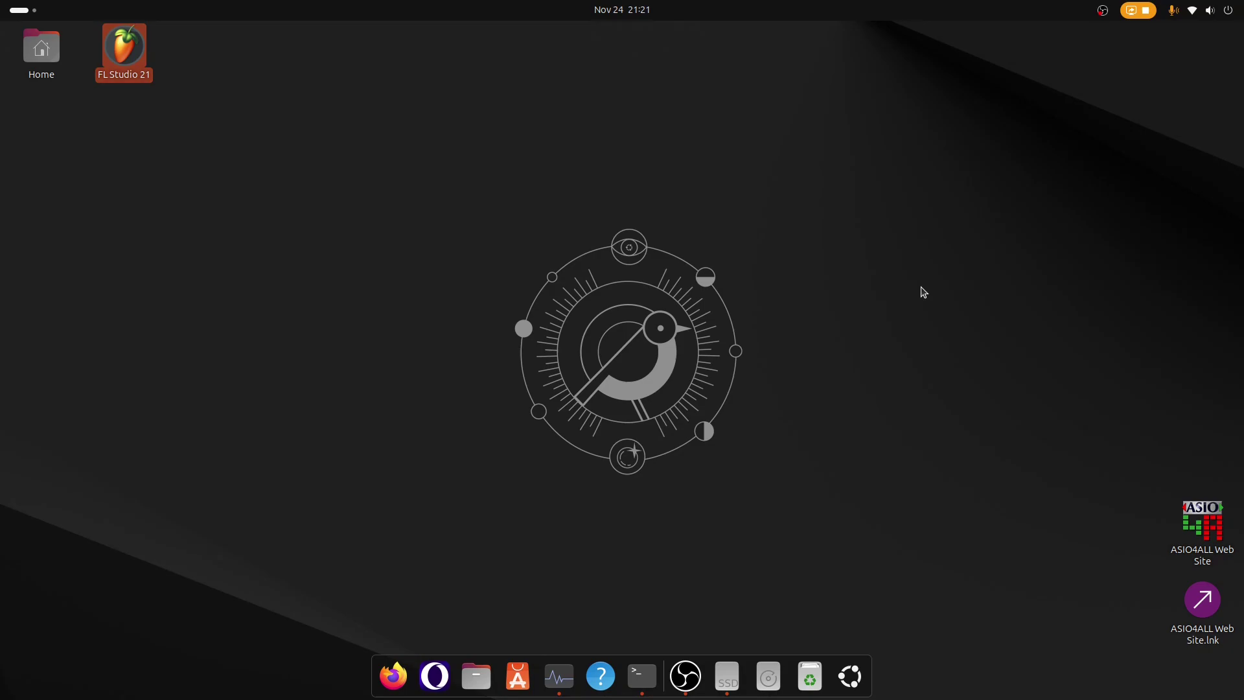
- Launch Opera, reposition its window, and close the winehq bugzilla search tab, returning to Speed Dial
click(433, 677)
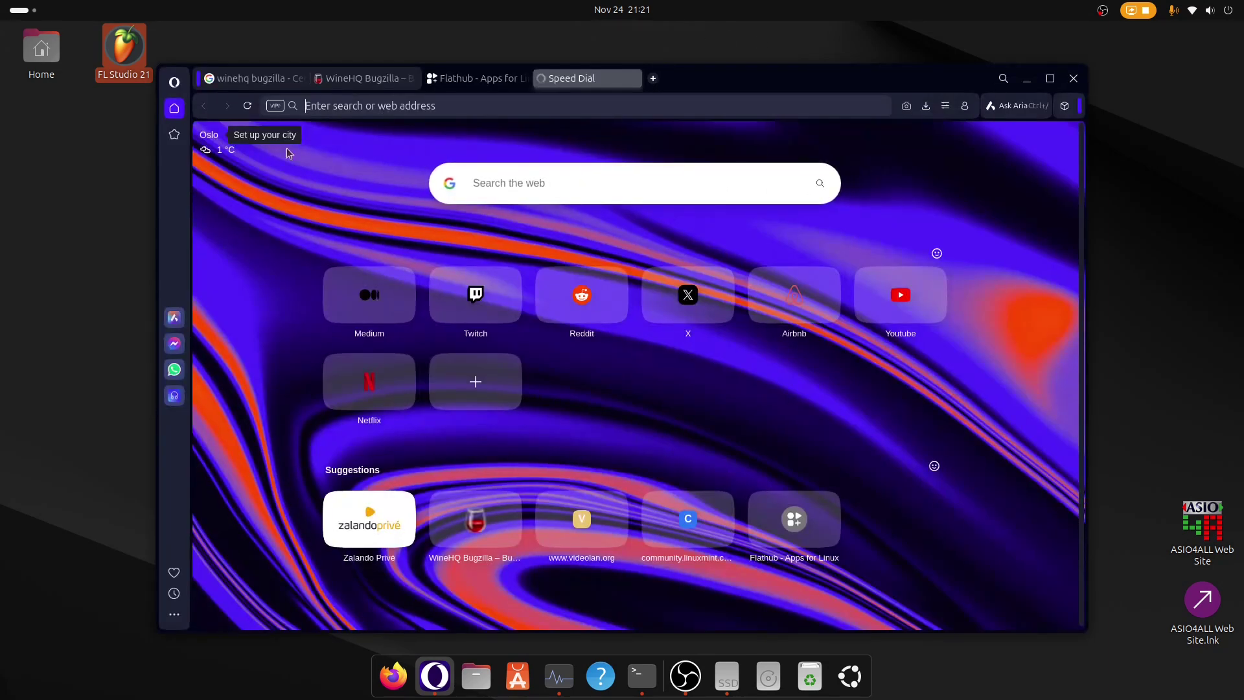
click(226, 79)
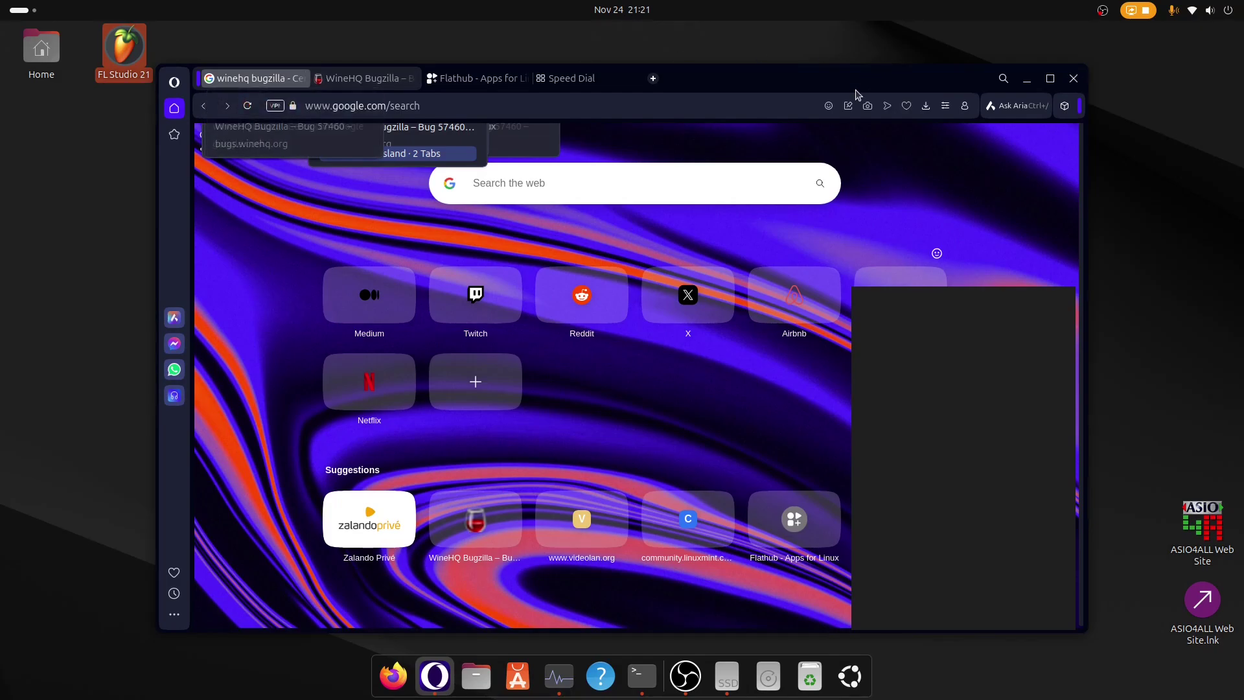
drag(854, 88, 829, 79)
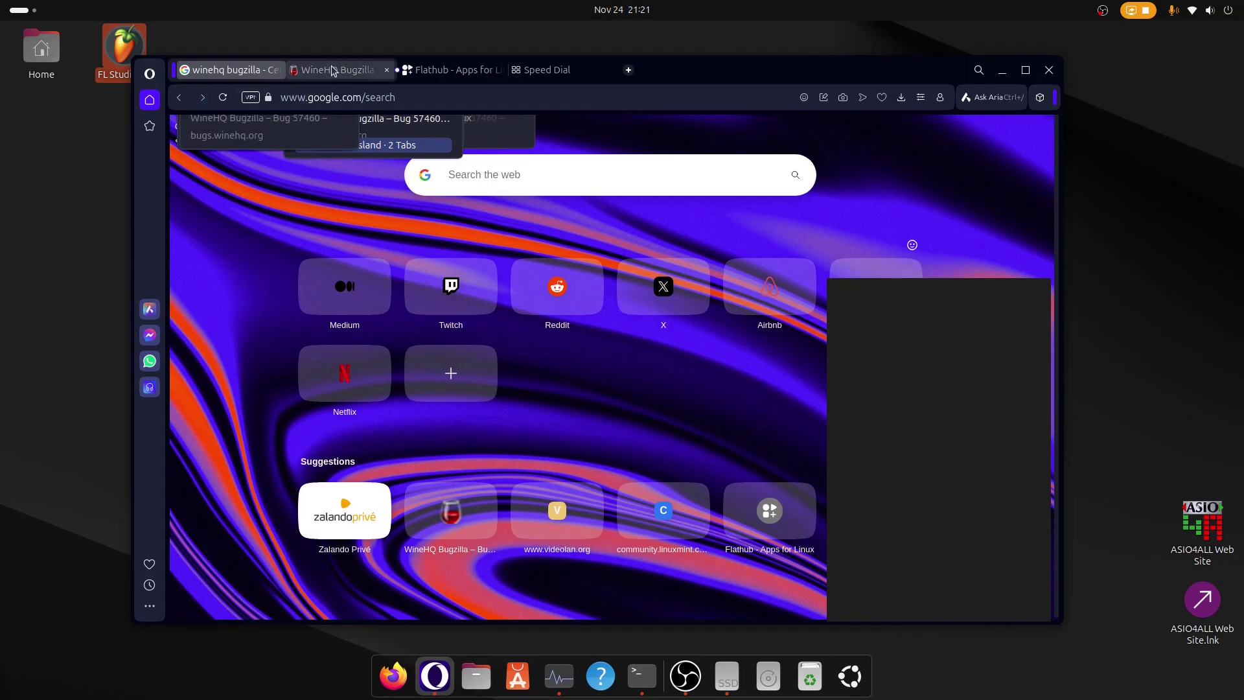
click(278, 70)
click(415, 73)
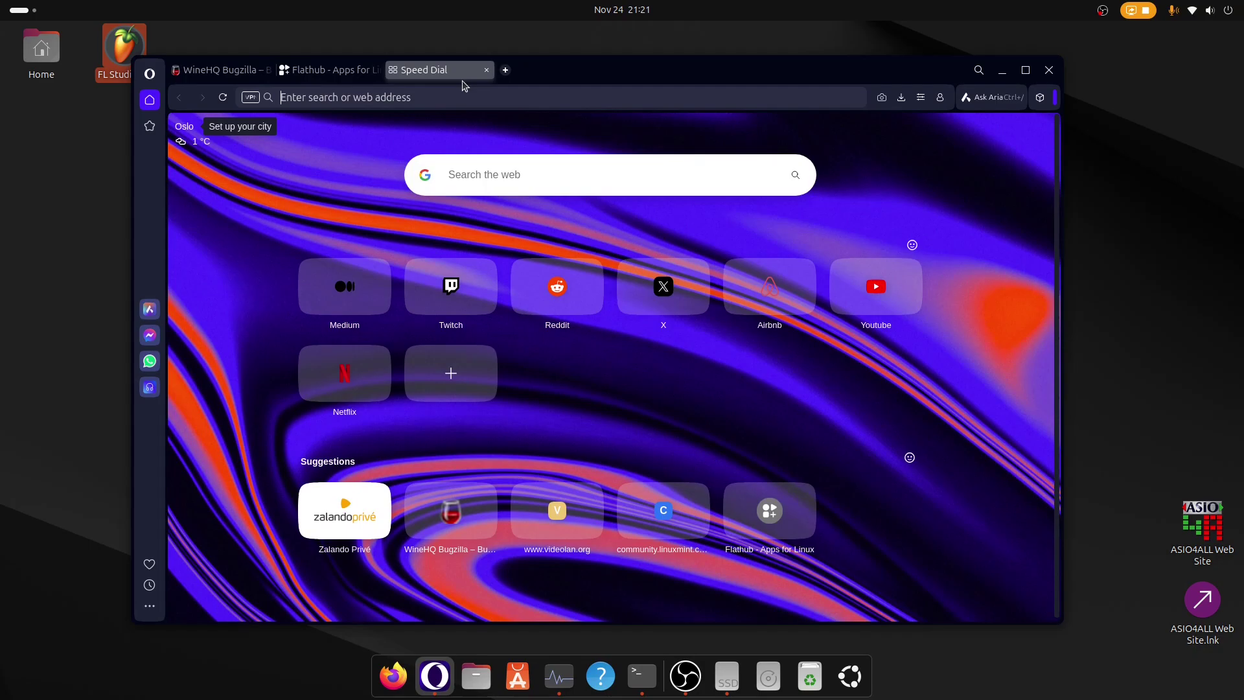
- Bring up the OBS window and move it across the desktop
click(678, 690)
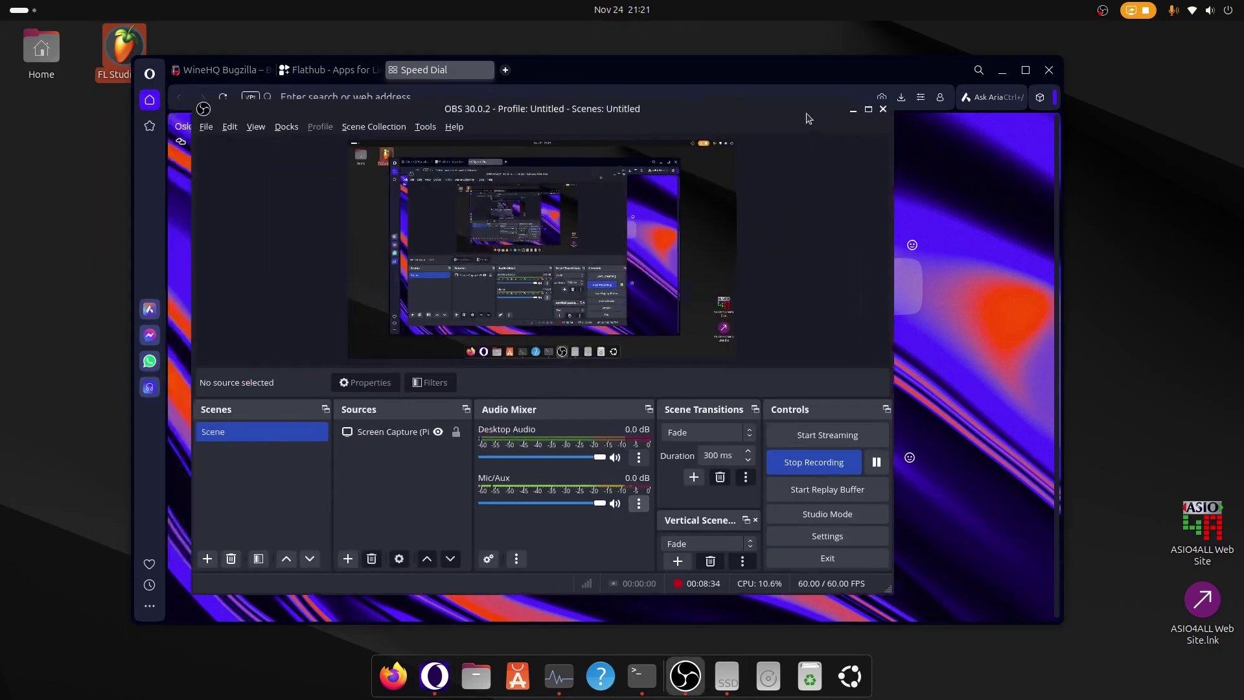
drag(808, 118, 791, 89)
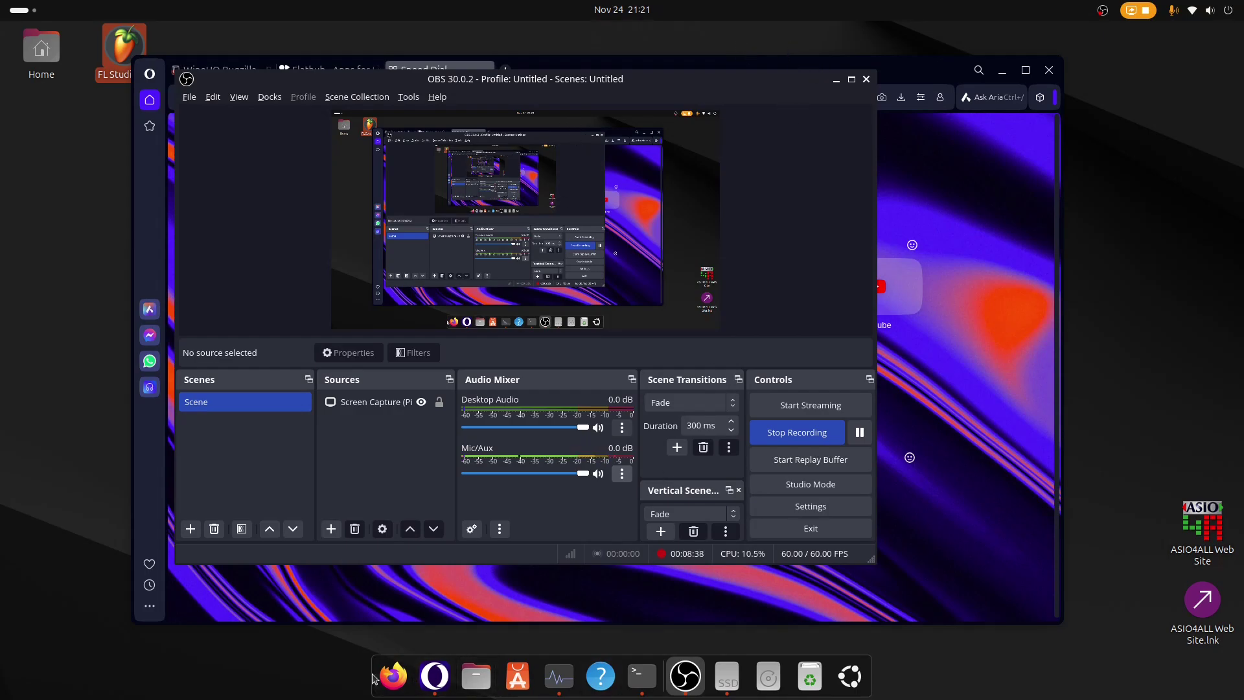
- Launch VLC media player, move its window across the desktop, and close it
click(855, 674)
text(vlc)
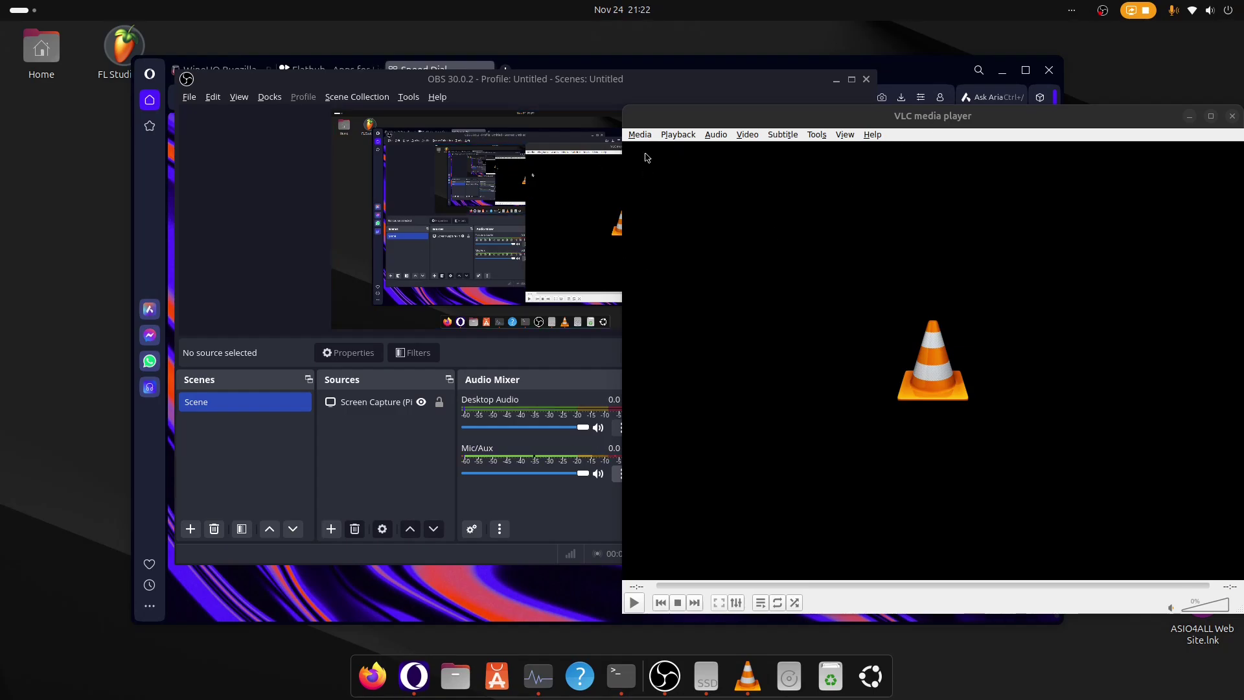
drag(1163, 124, 1041, 144)
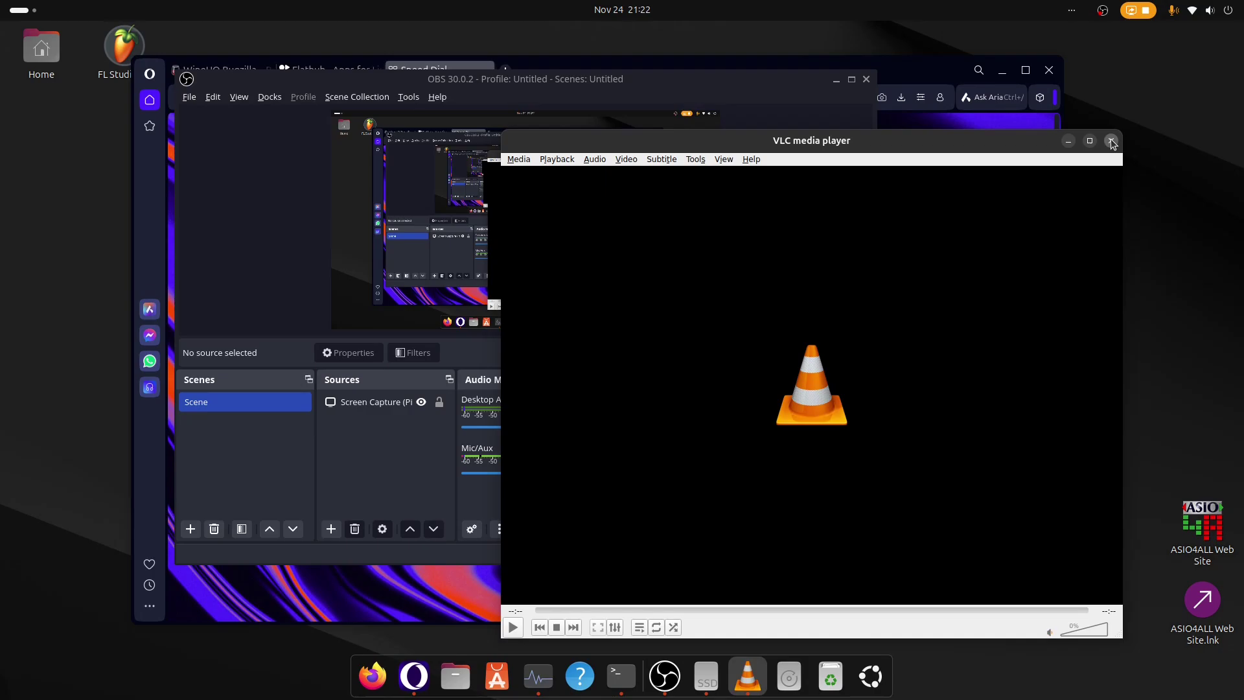
click(1111, 139)
- Minimize the OBS window and open App Center
click(835, 78)
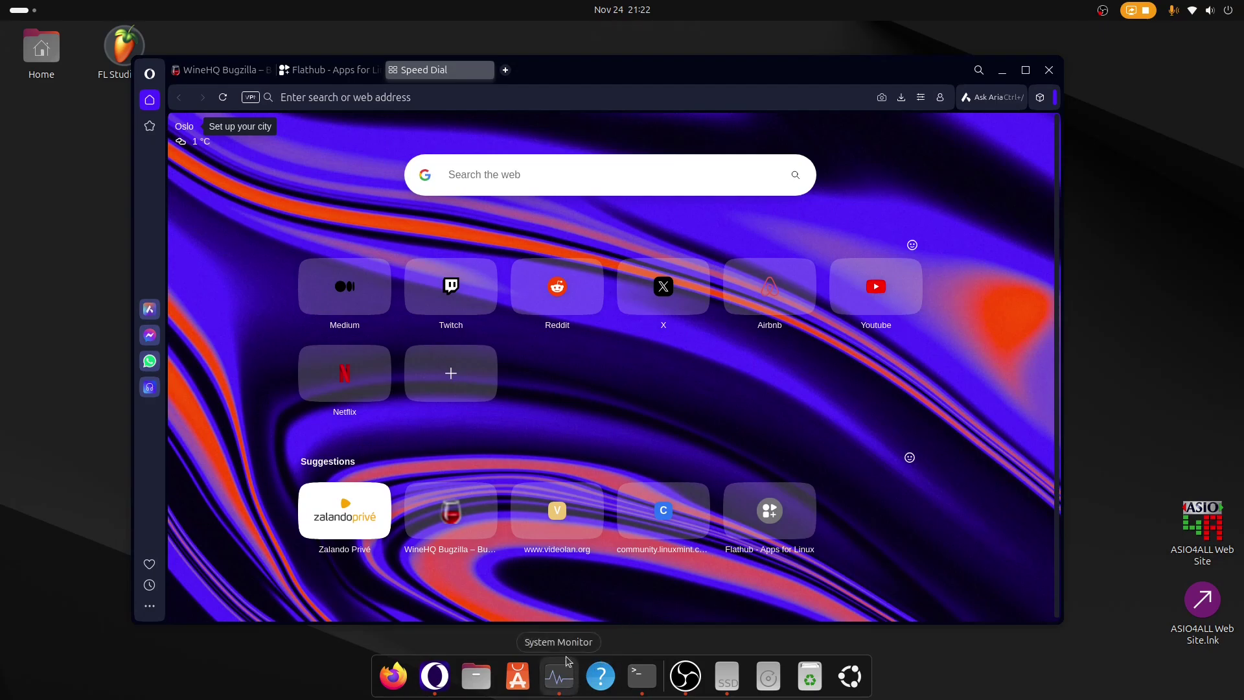
click(518, 676)
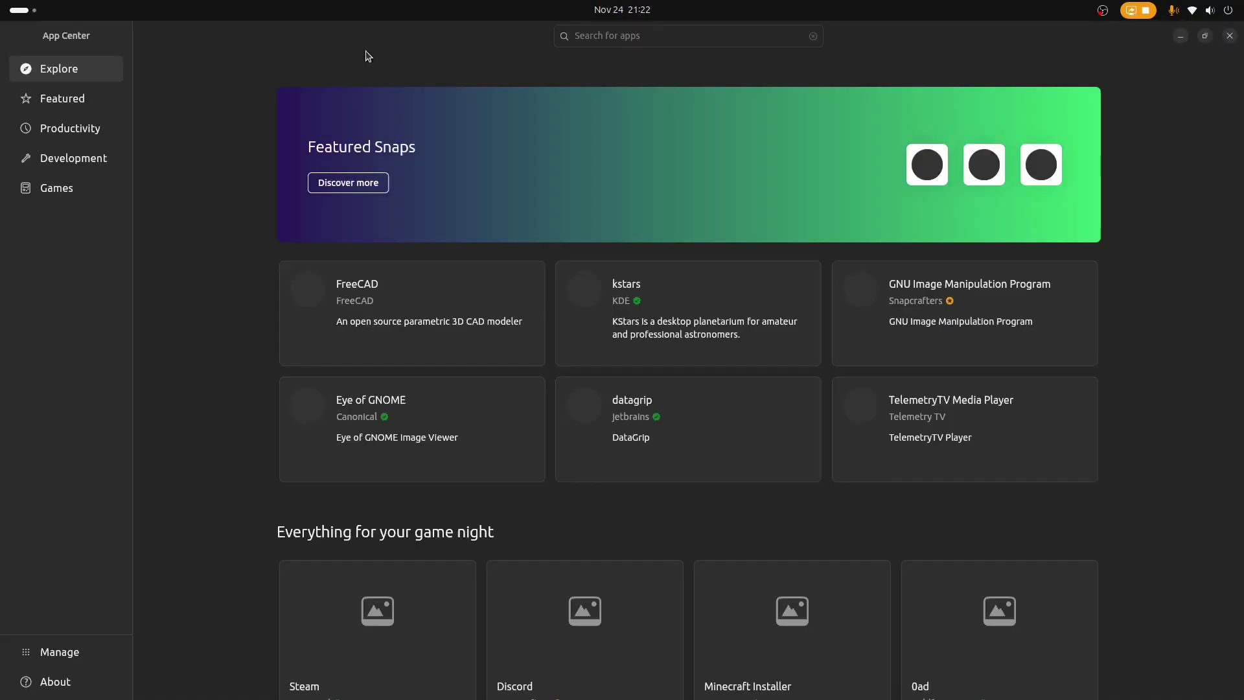
- Search App Center for "video" and minimize its window
click(690, 43)
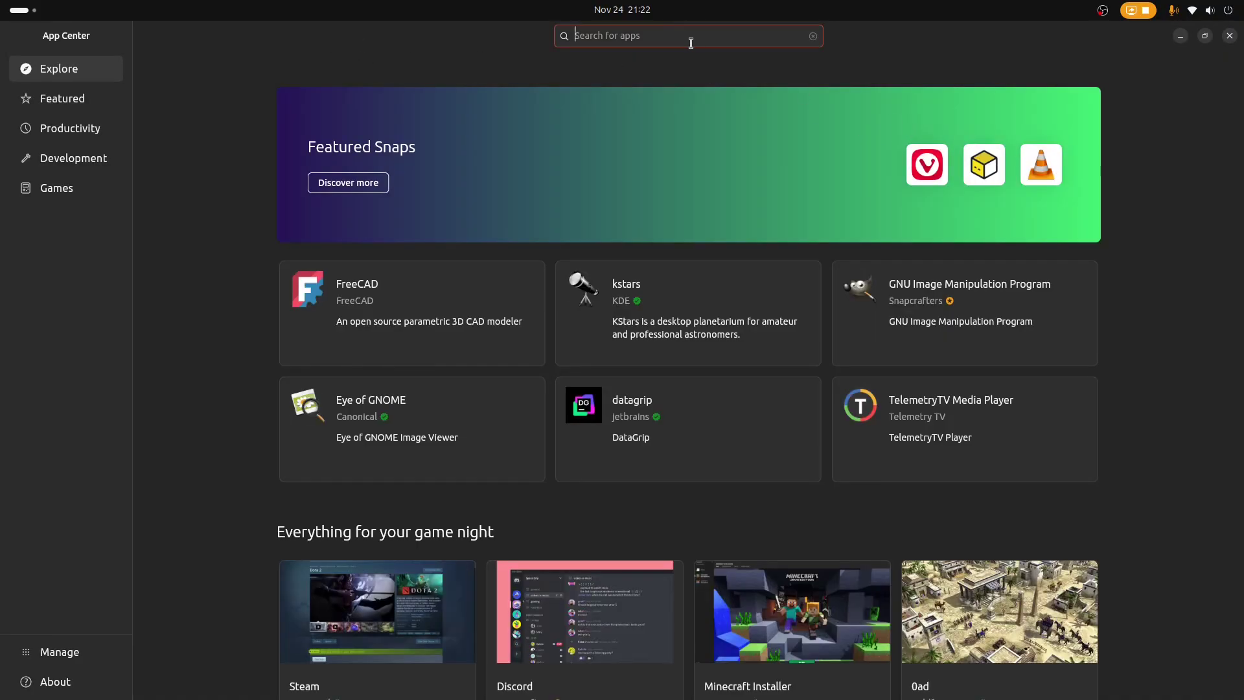
text(video)
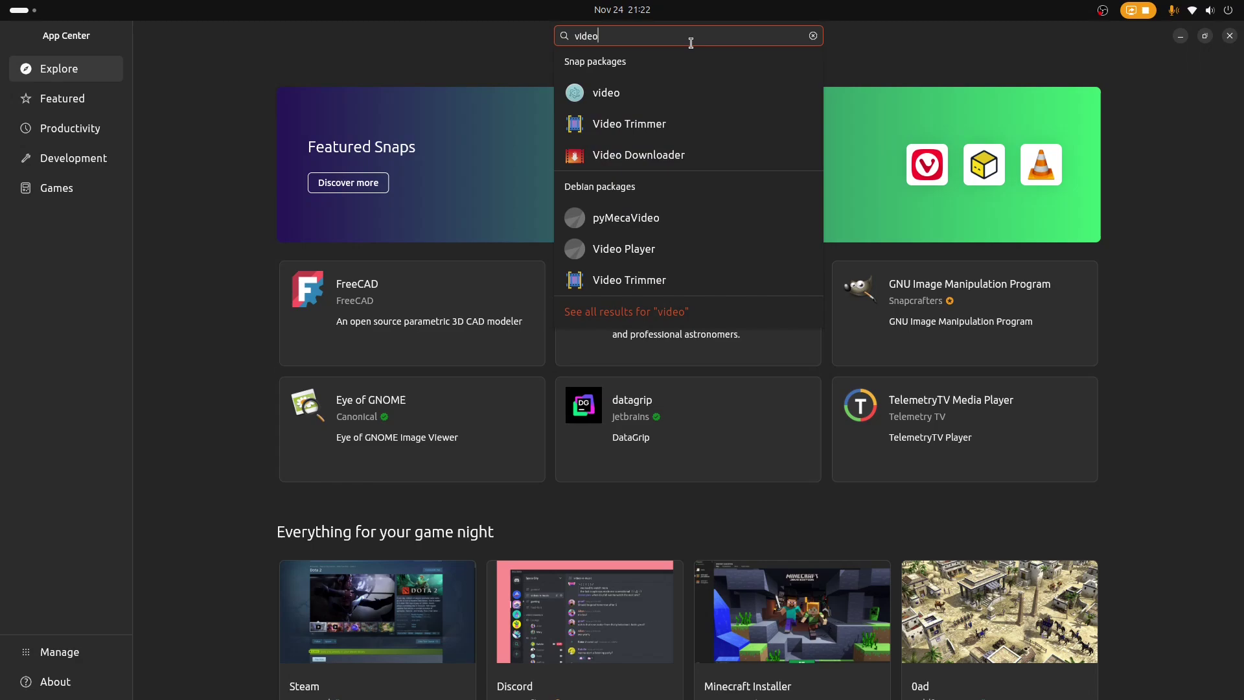
click(1180, 36)
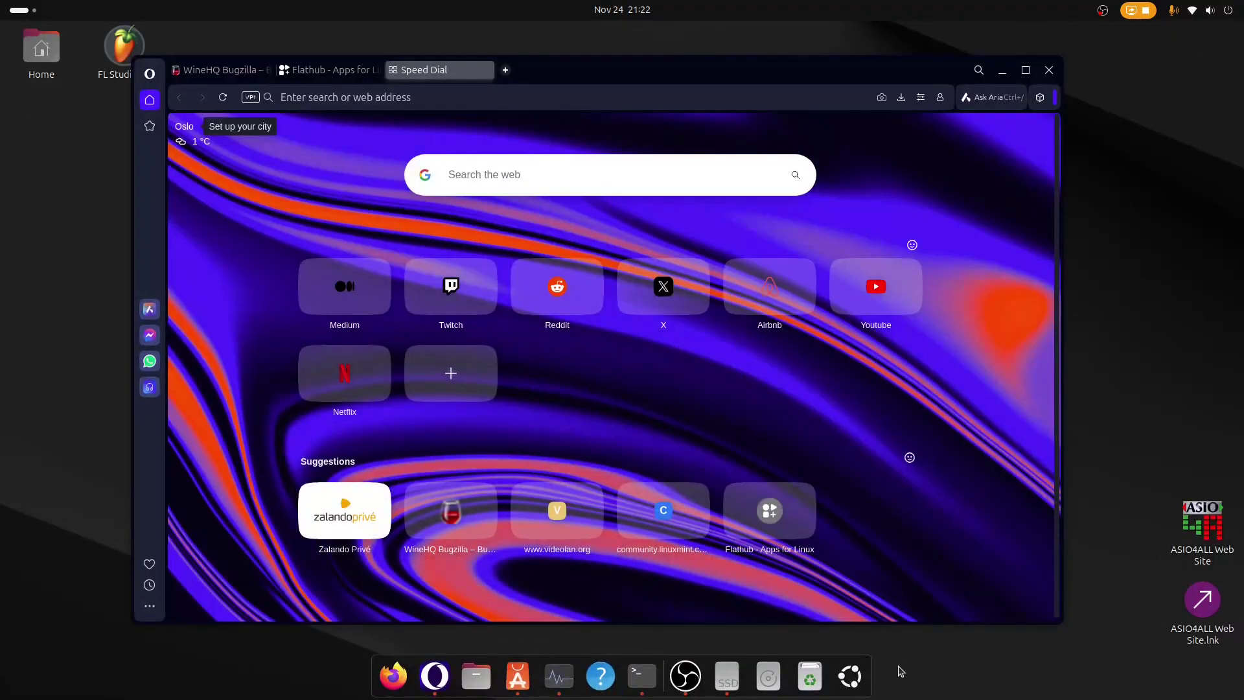
click(849, 676)
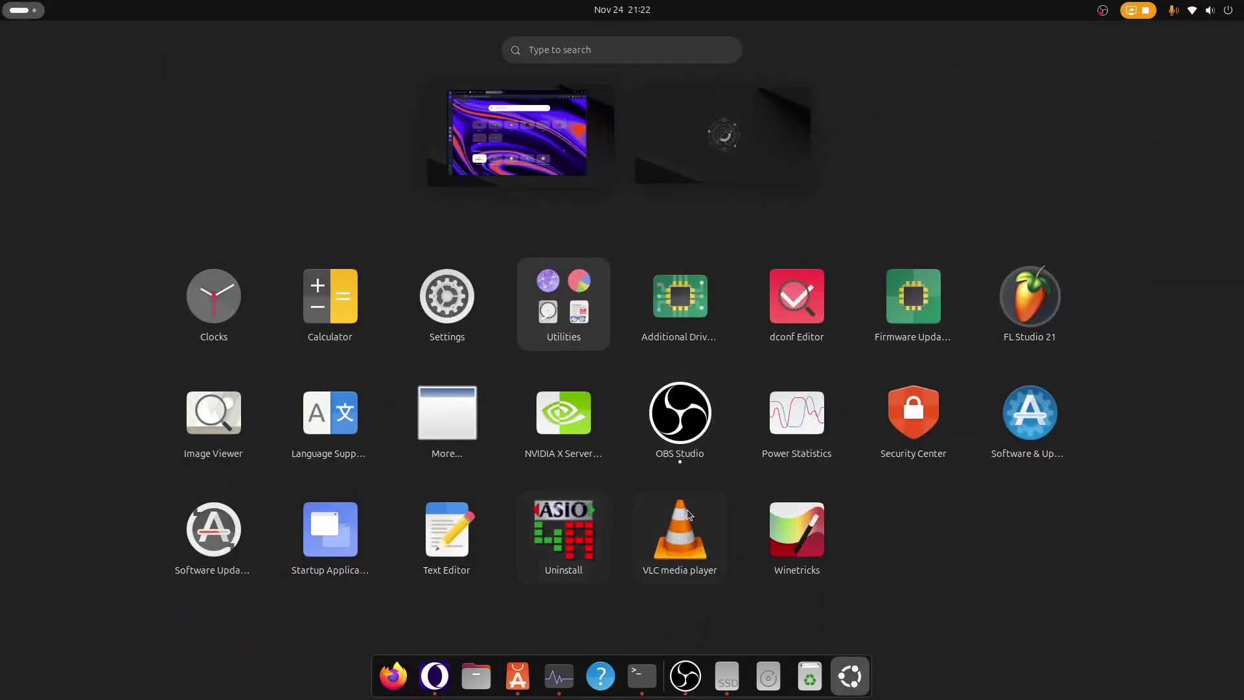
click(846, 674)
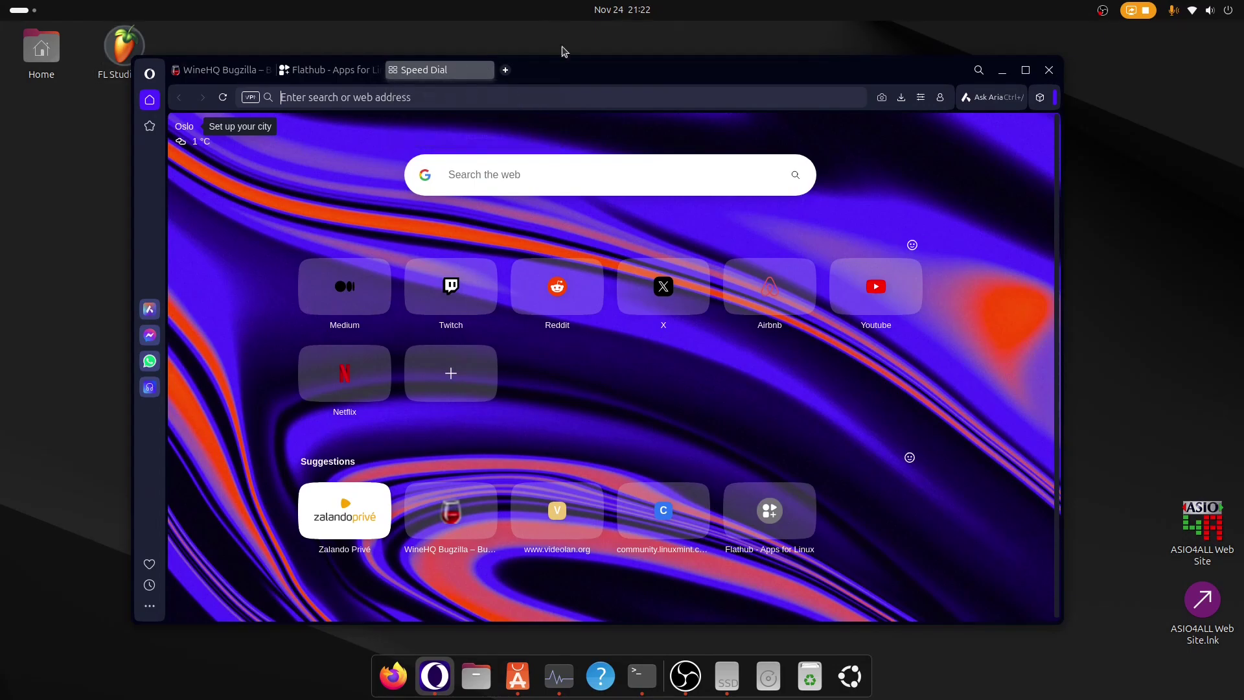
- Search the web for "winehq bugzilla" in Opera and open the Wine Bugzilla - WineHQ result
click(591, 101)
text(wineh)
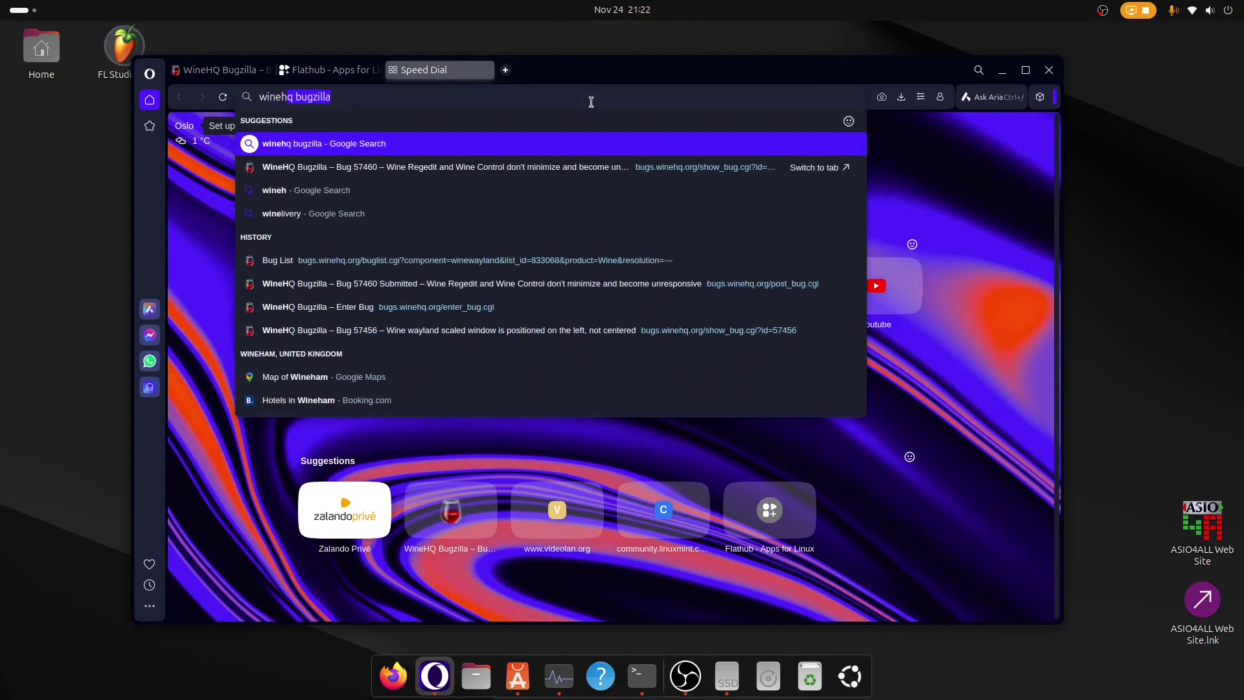
text(q bugzilla)
key(Return)
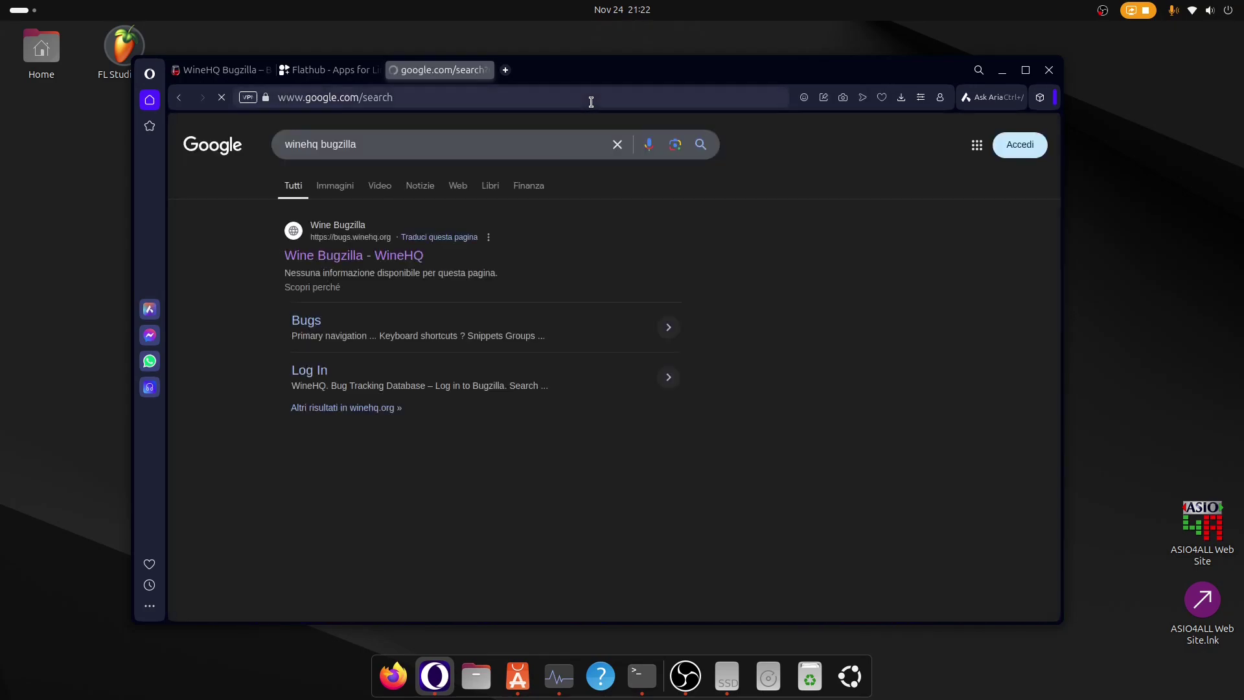
click(354, 255)
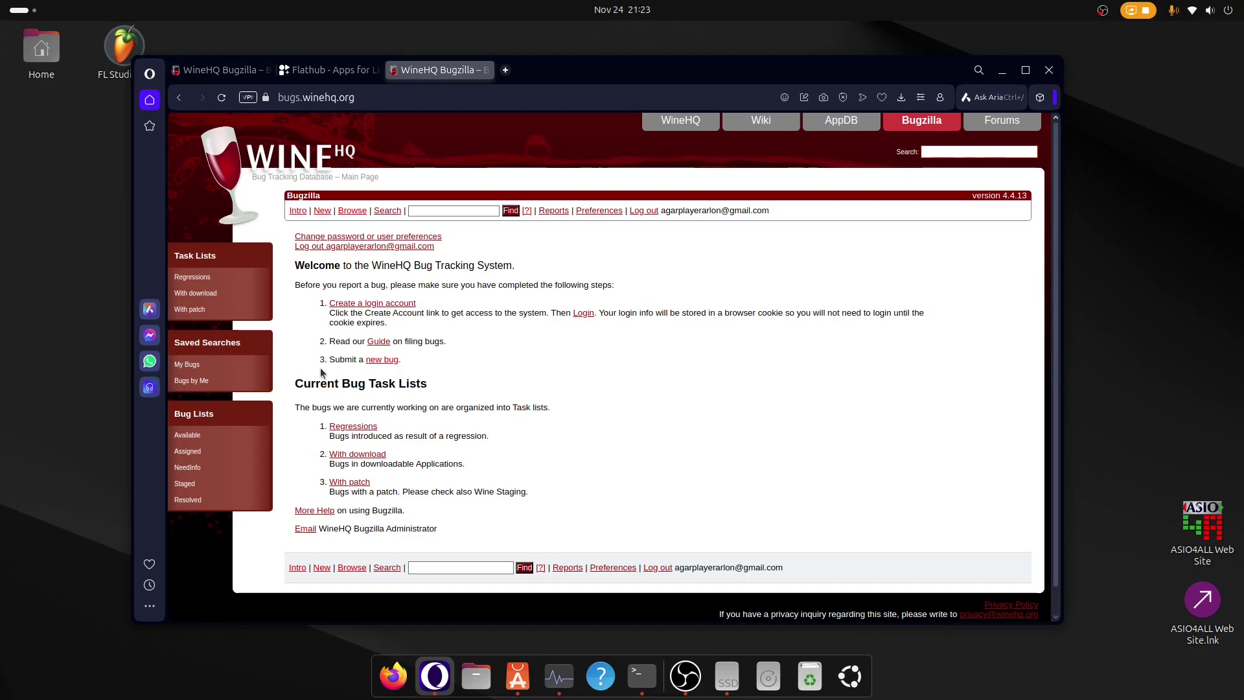
- Start a new bug report on WineHQ Bugzilla and choose Wine as the product
drag(318, 363, 489, 355)
click(489, 356)
drag(295, 368, 489, 370)
click(339, 340)
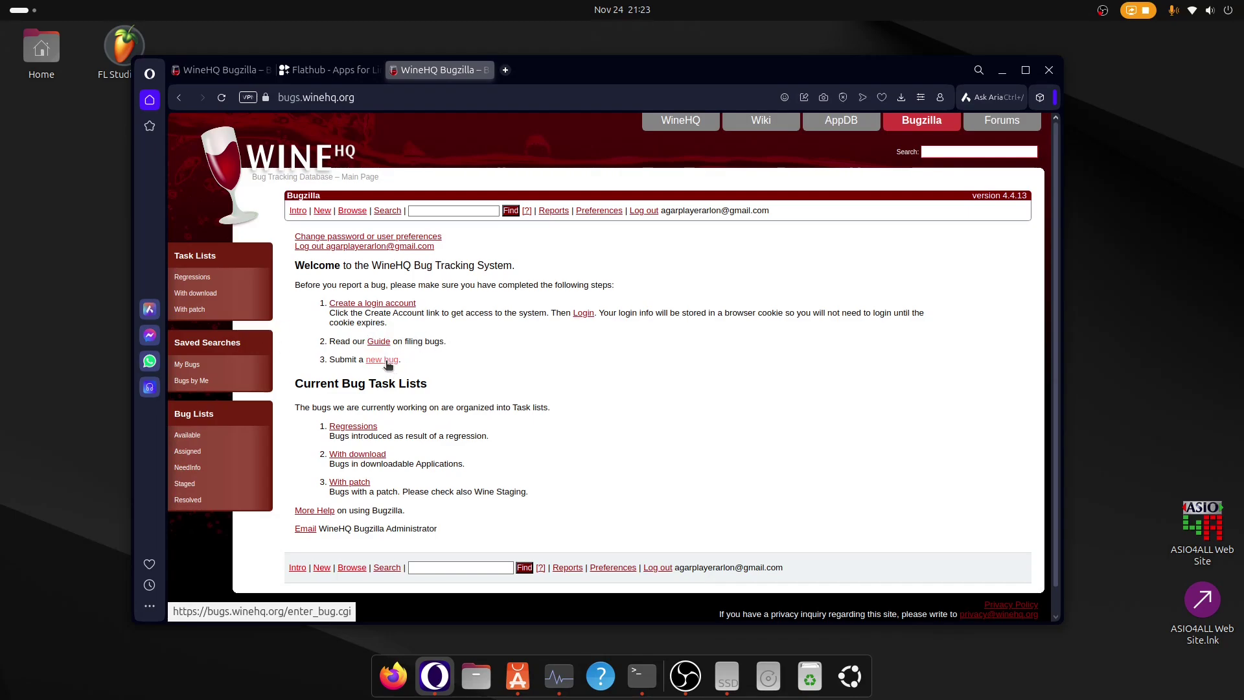
click(381, 362)
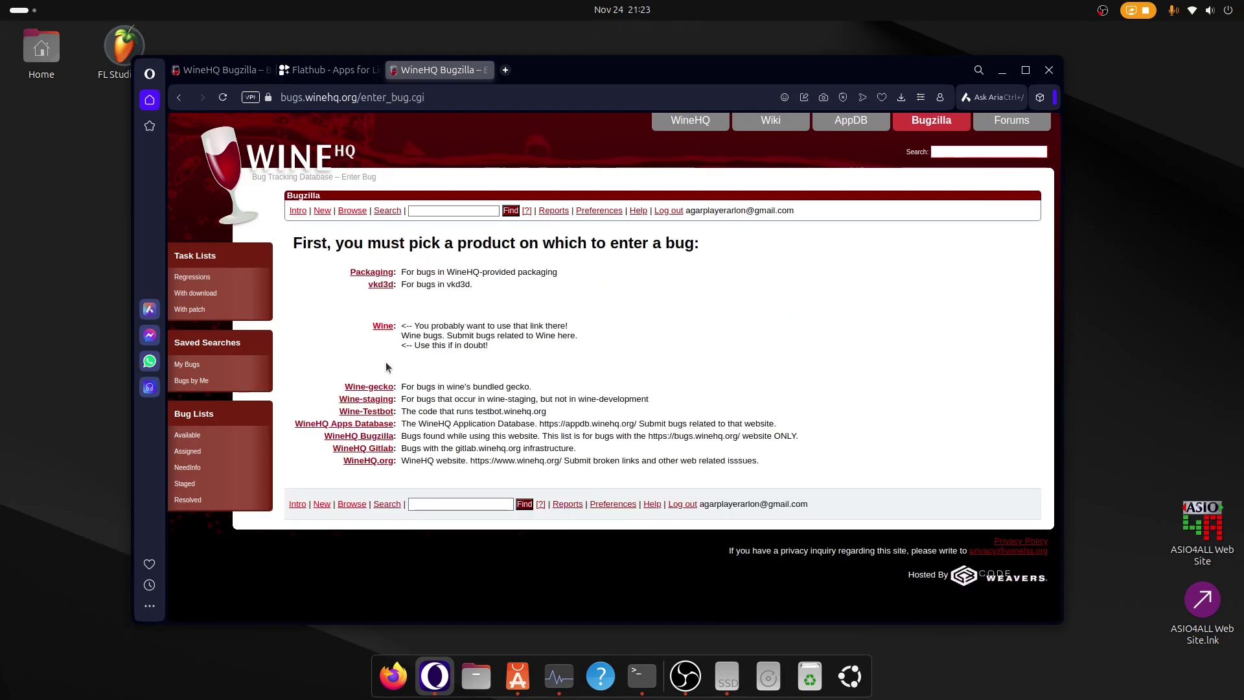
click(382, 326)
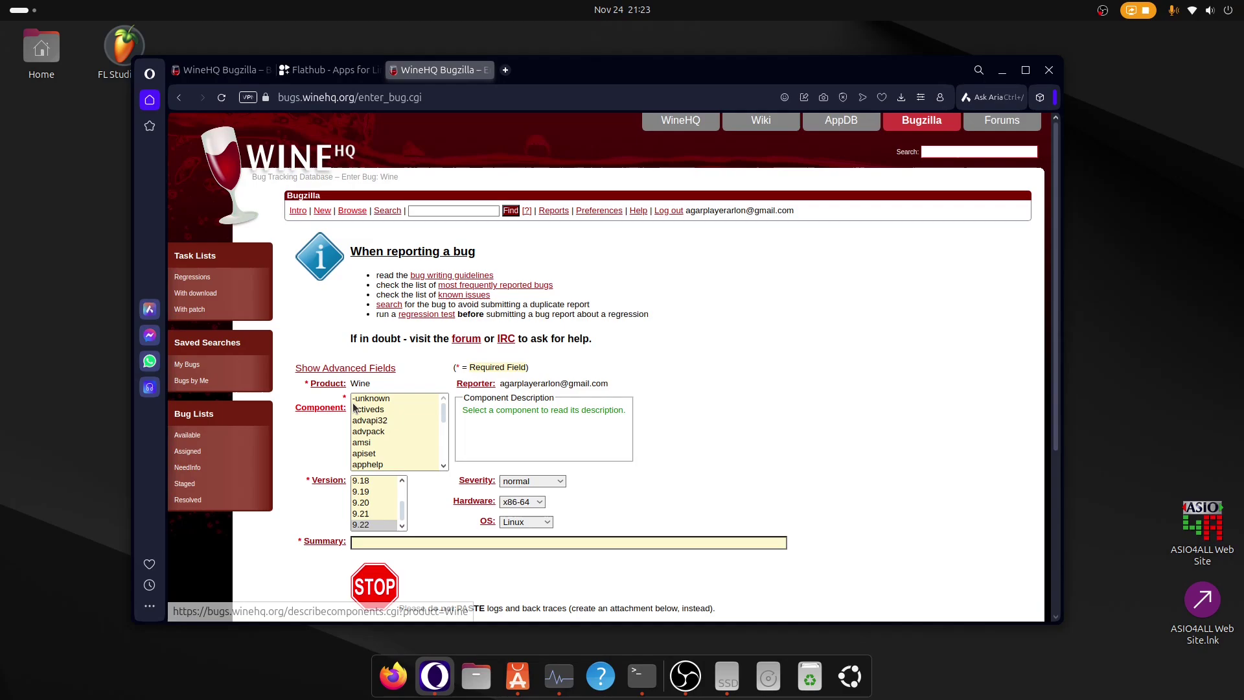
- Select winewayland as the bug's component and highlight its component description
scroll(395, 410, down, 20)
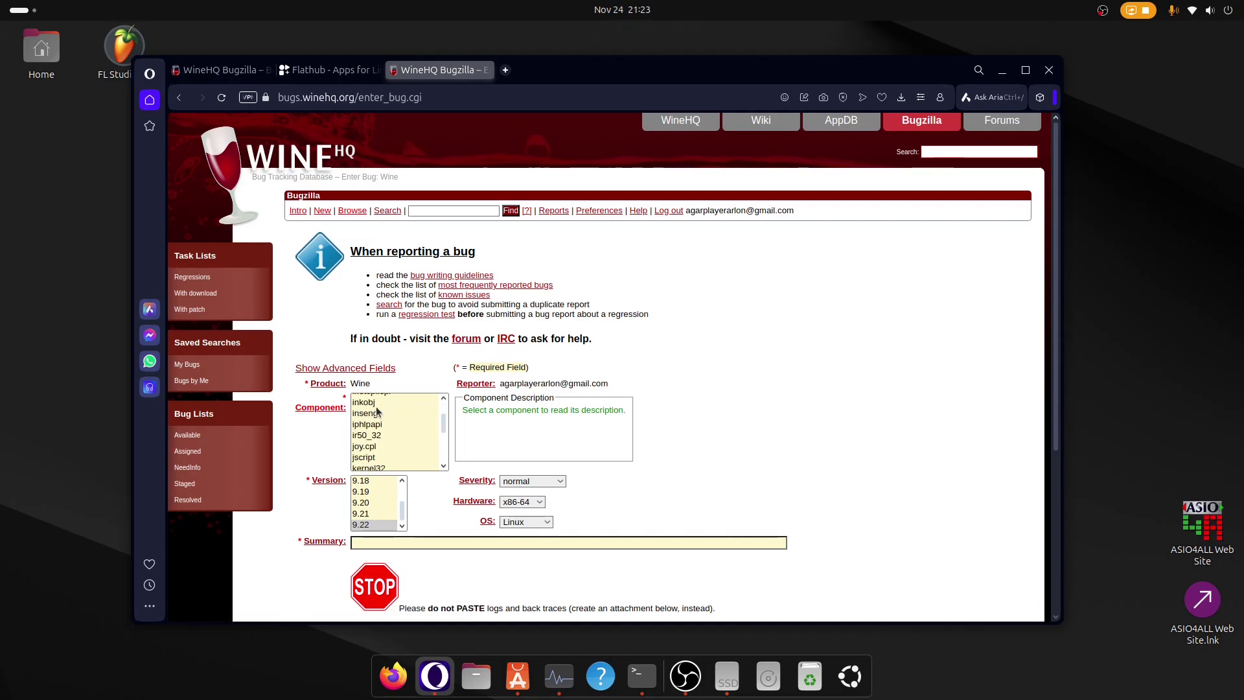
scroll(404, 439, down, 10)
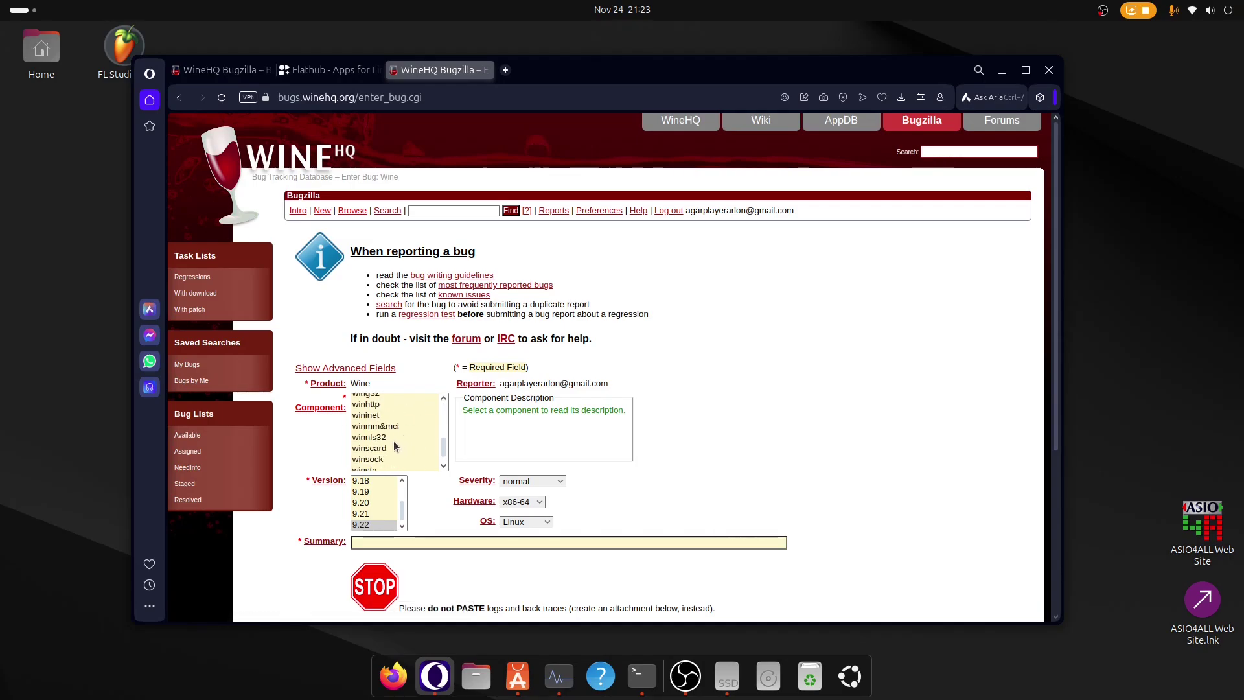
scroll(366, 447, down, 3)
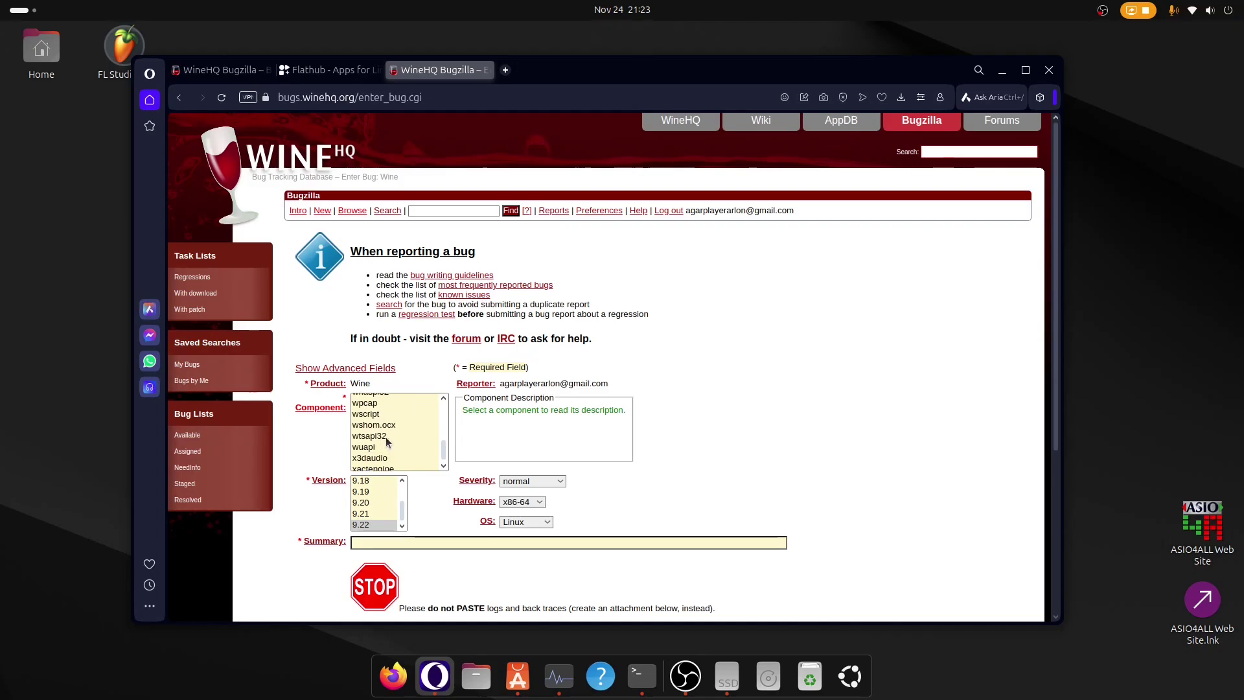
scroll(383, 423, up, 2)
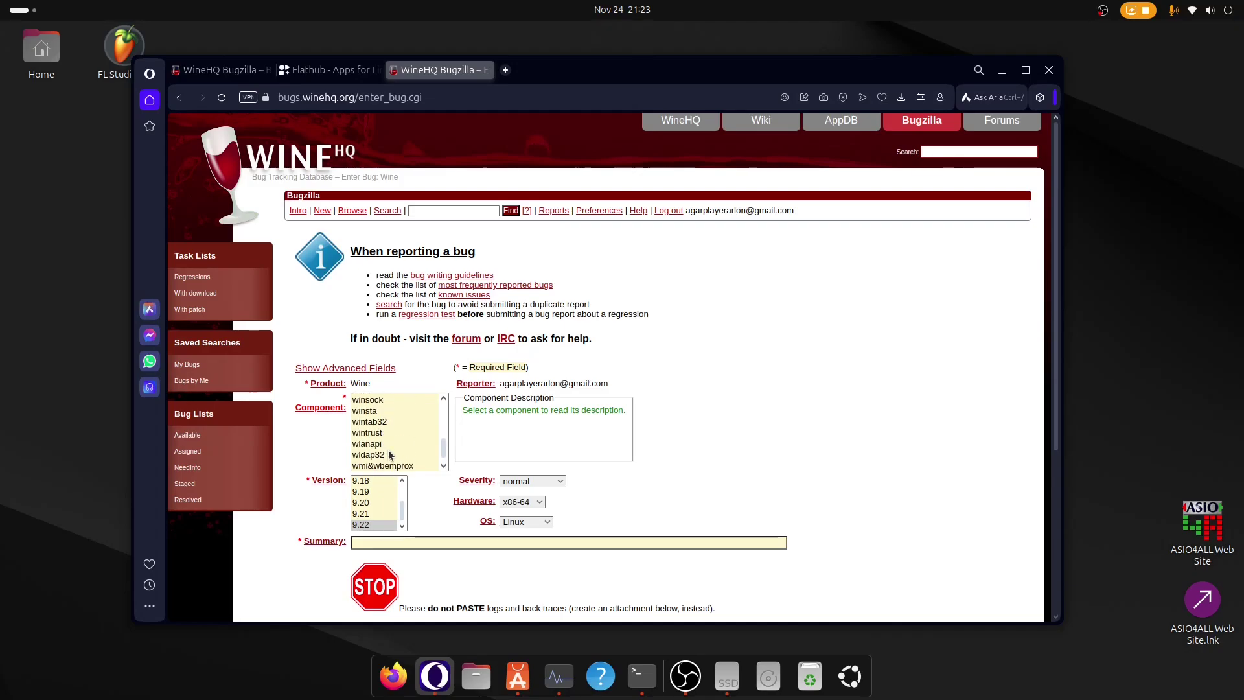
scroll(392, 454, up, 4)
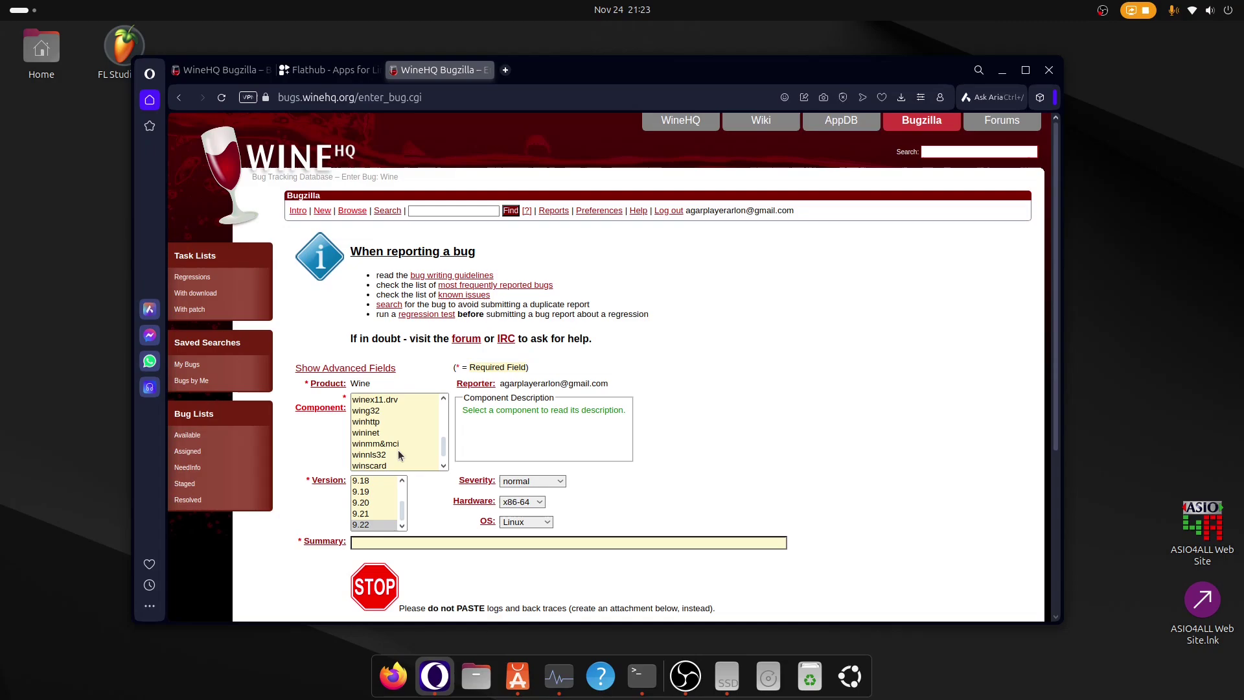
scroll(399, 454, up, 3)
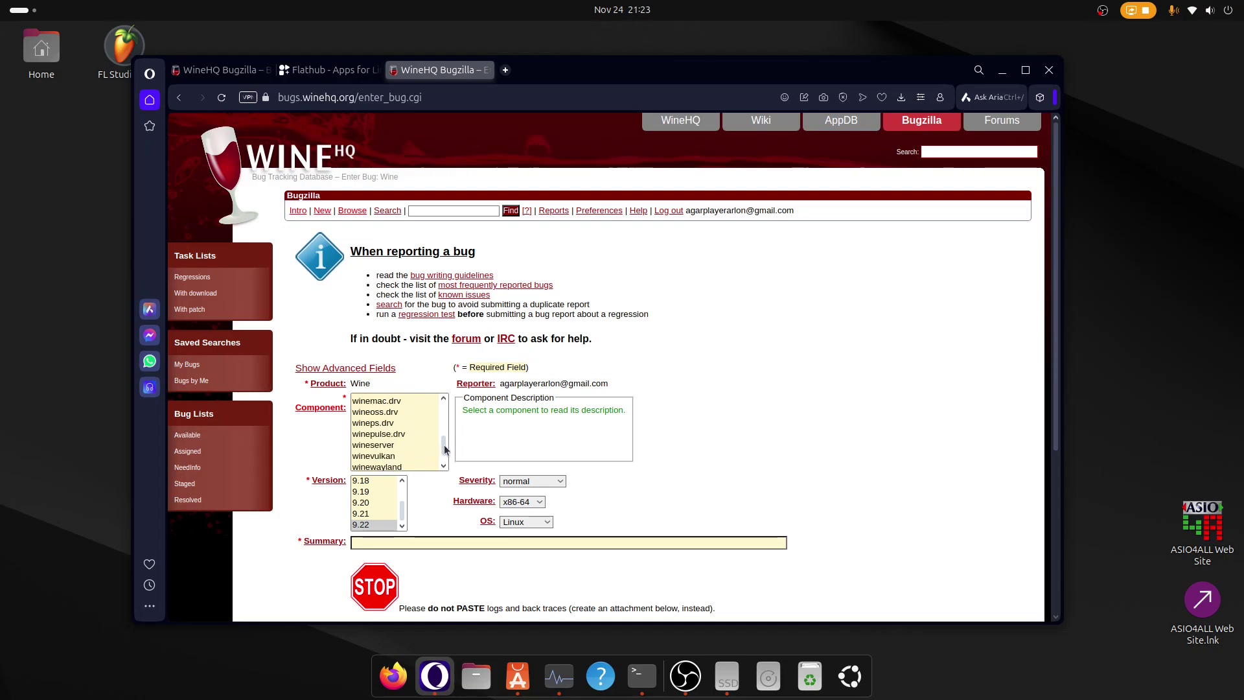
click(389, 460)
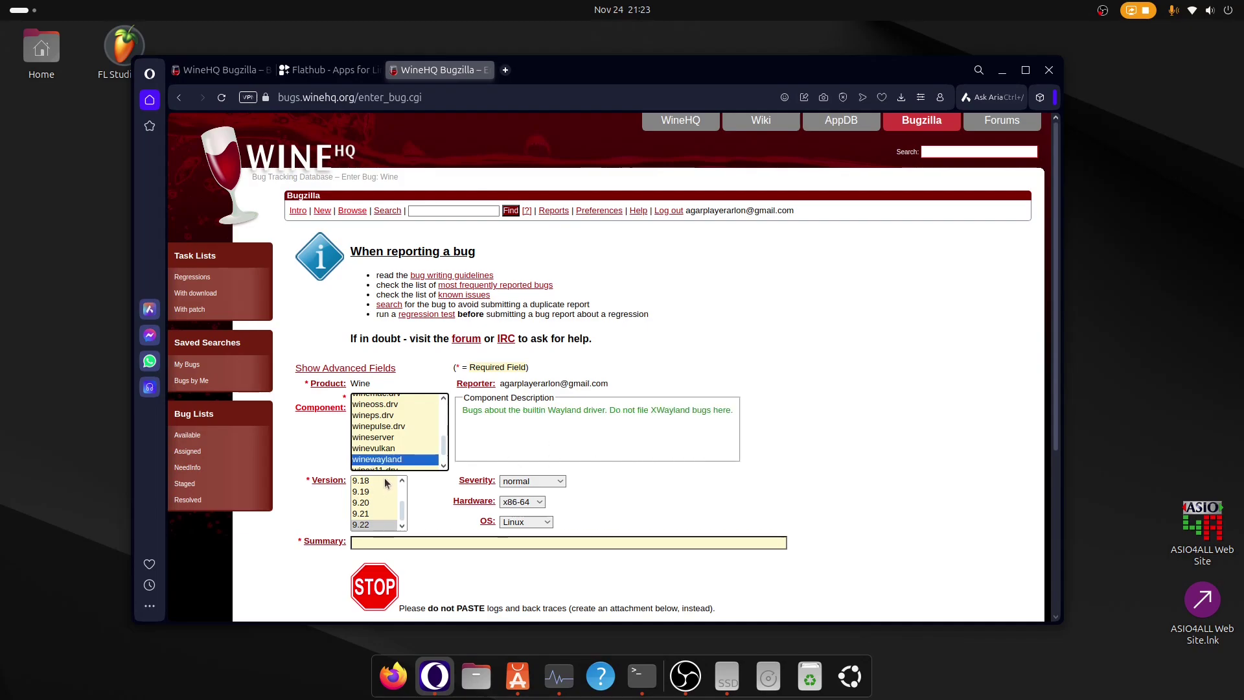
drag(462, 413, 733, 415)
click(713, 431)
click(674, 433)
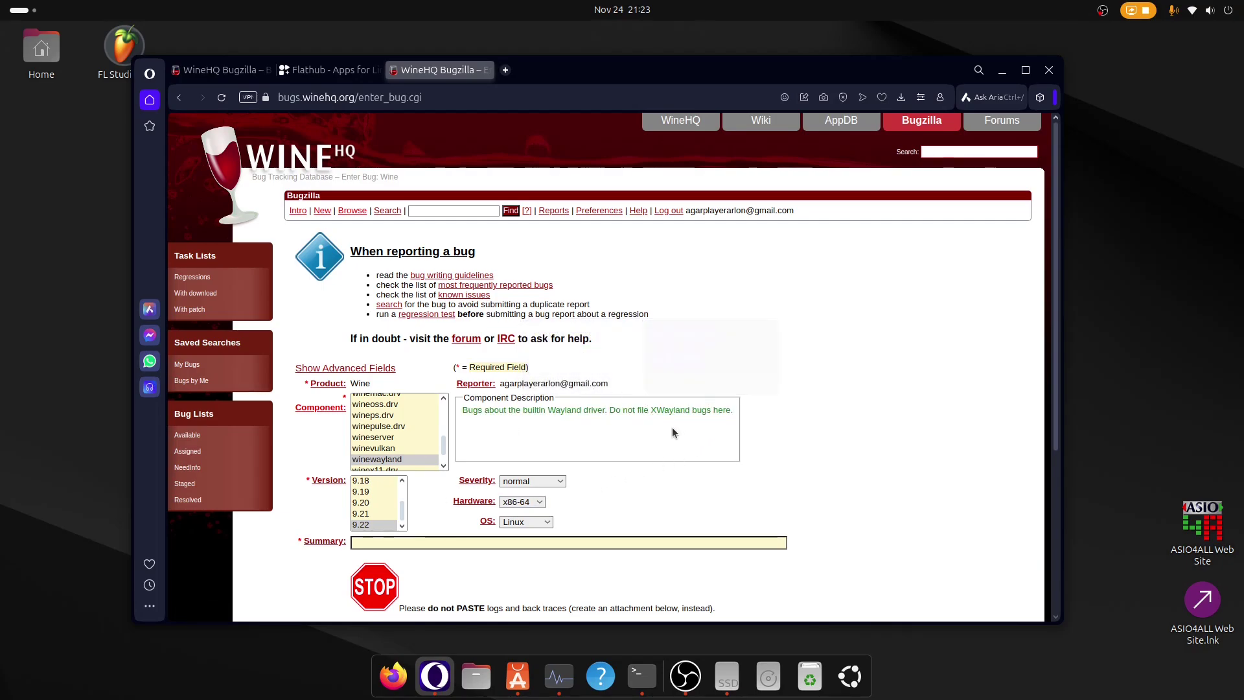
- Keep winewayland as the component and select 9.22 as the bug's version
click(390, 457)
scroll(808, 347, down, 2)
click(377, 454)
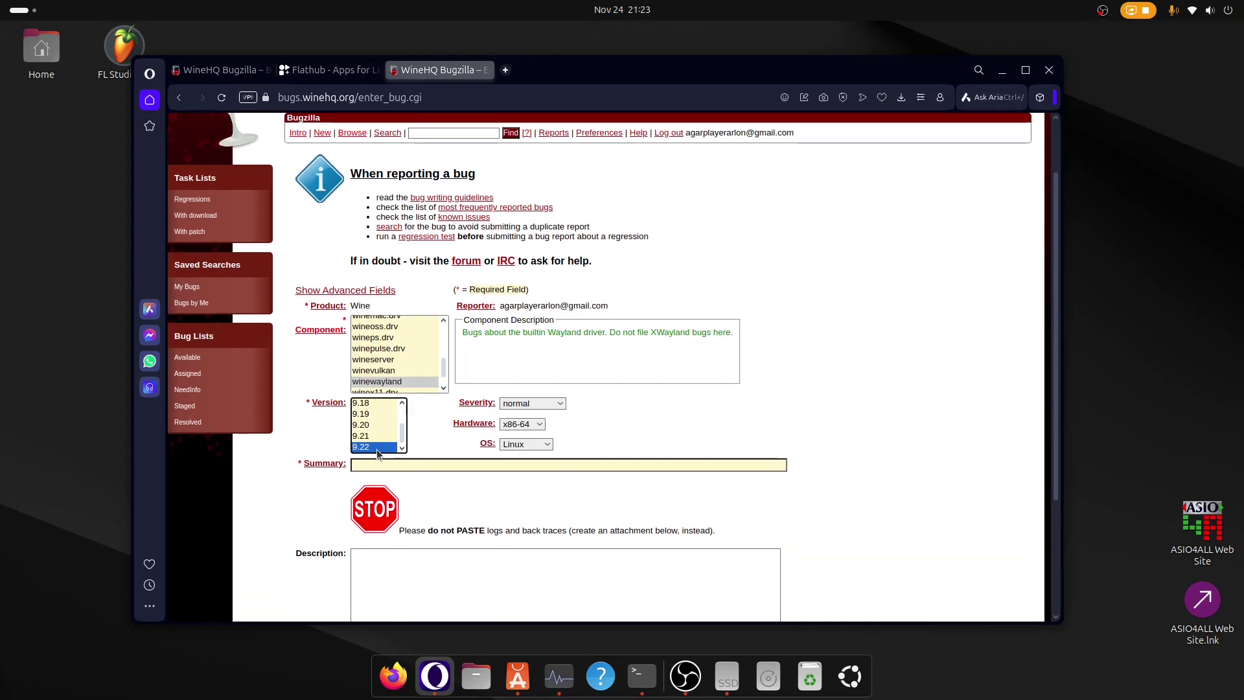
- Bring up the terminal and Wine configuration windows to check the Wine version, and close both
click(642, 676)
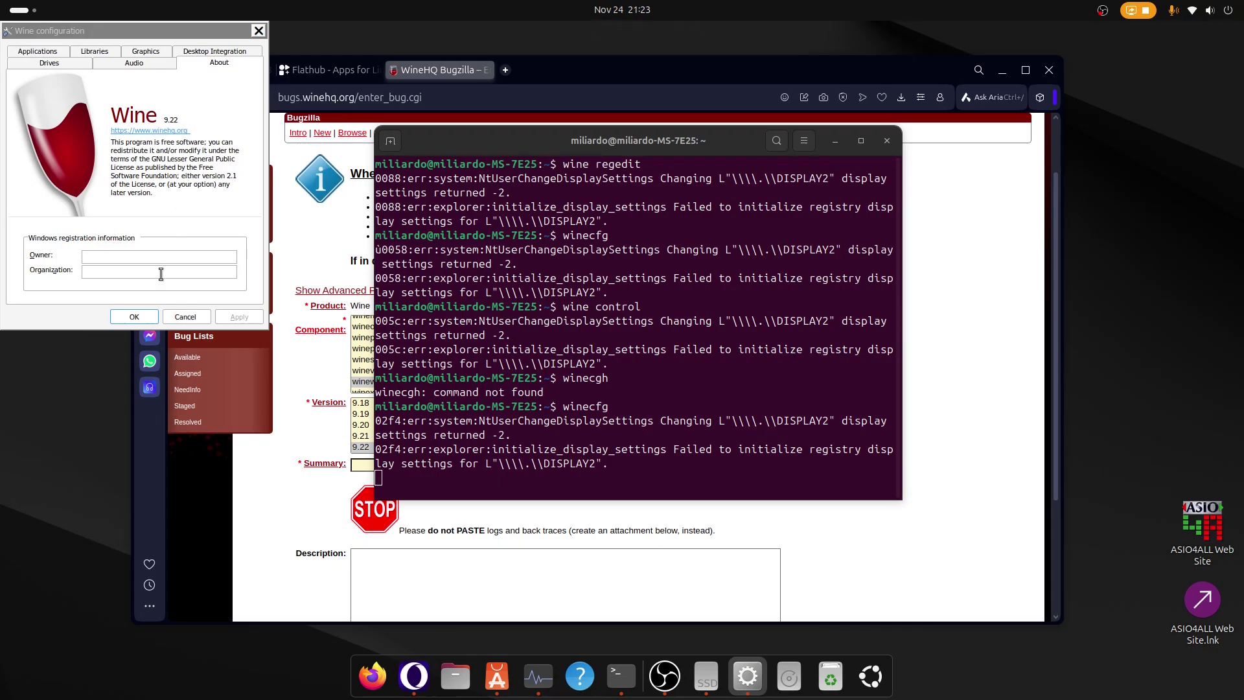
click(134, 299)
click(887, 141)
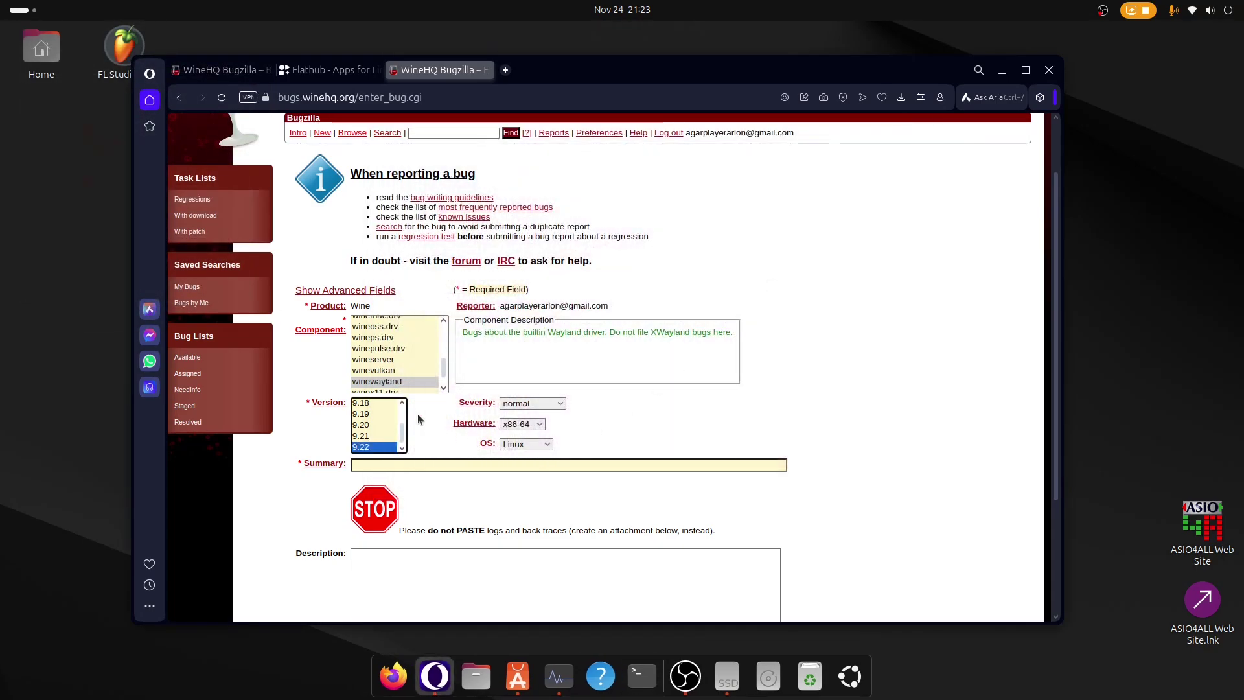
- Examine the bug form's Summary, Description and Attachment fields without filling them in
scroll(356, 387, down, 2)
click(540, 392)
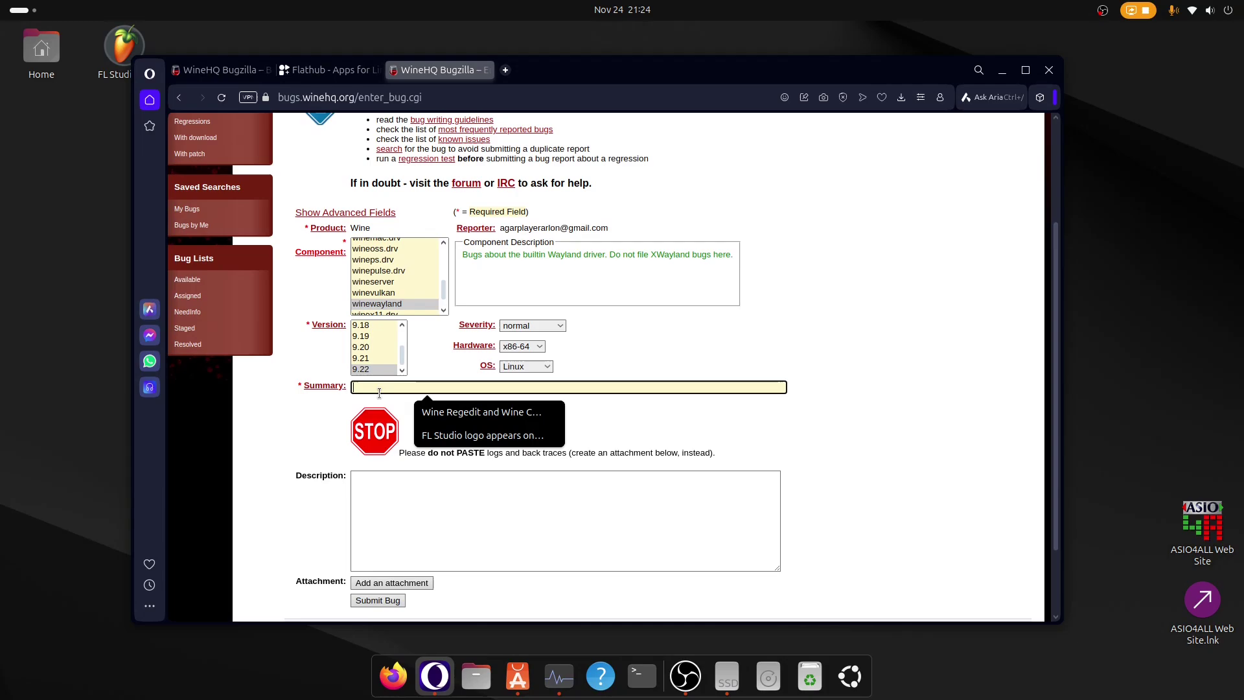
click(296, 396)
click(456, 390)
click(446, 526)
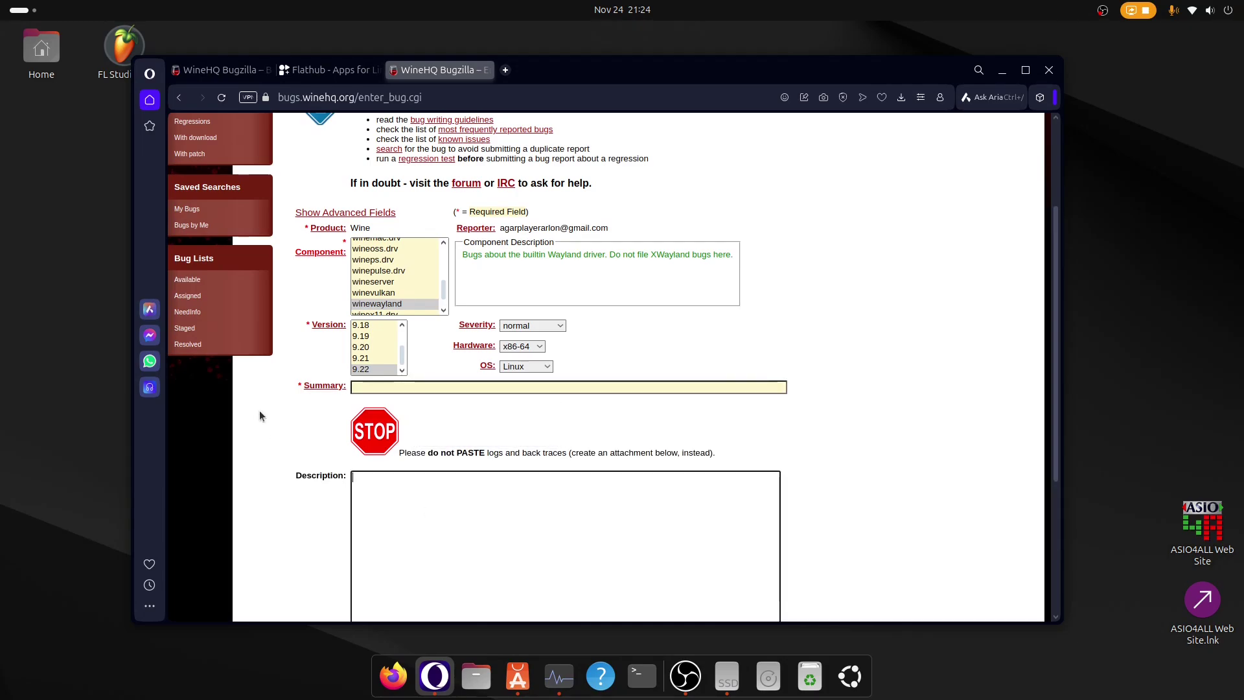
scroll(259, 413, down, 2)
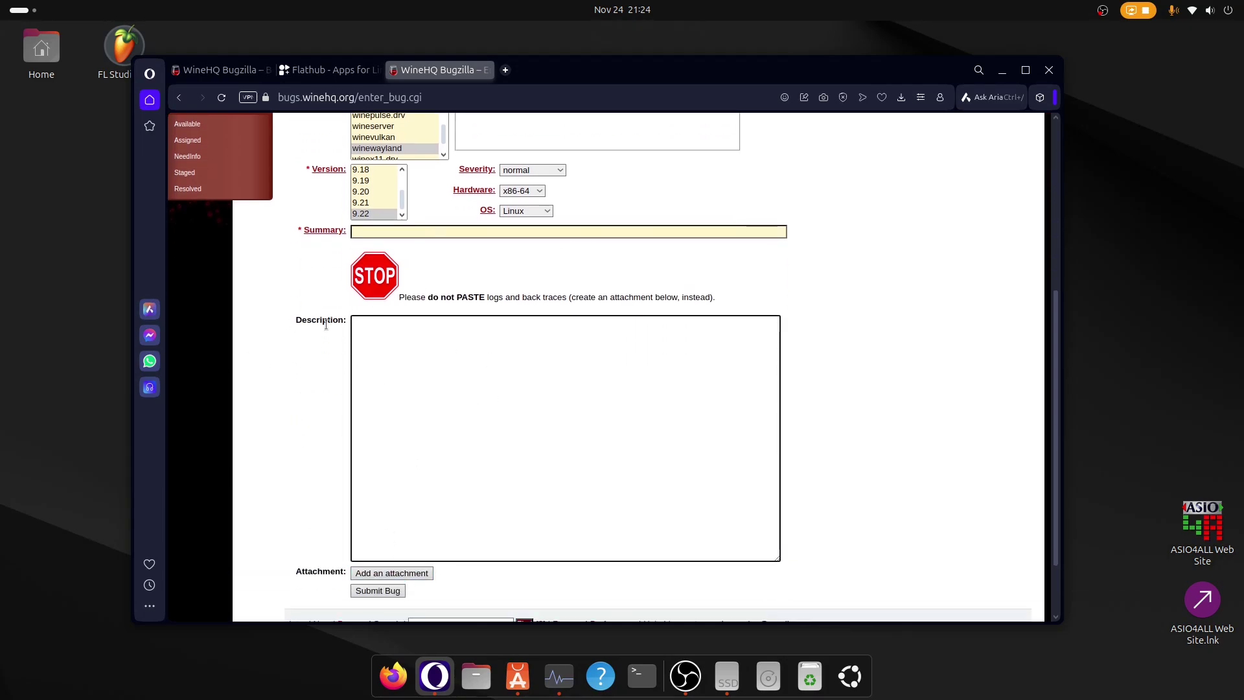
scroll(473, 402, down, 3)
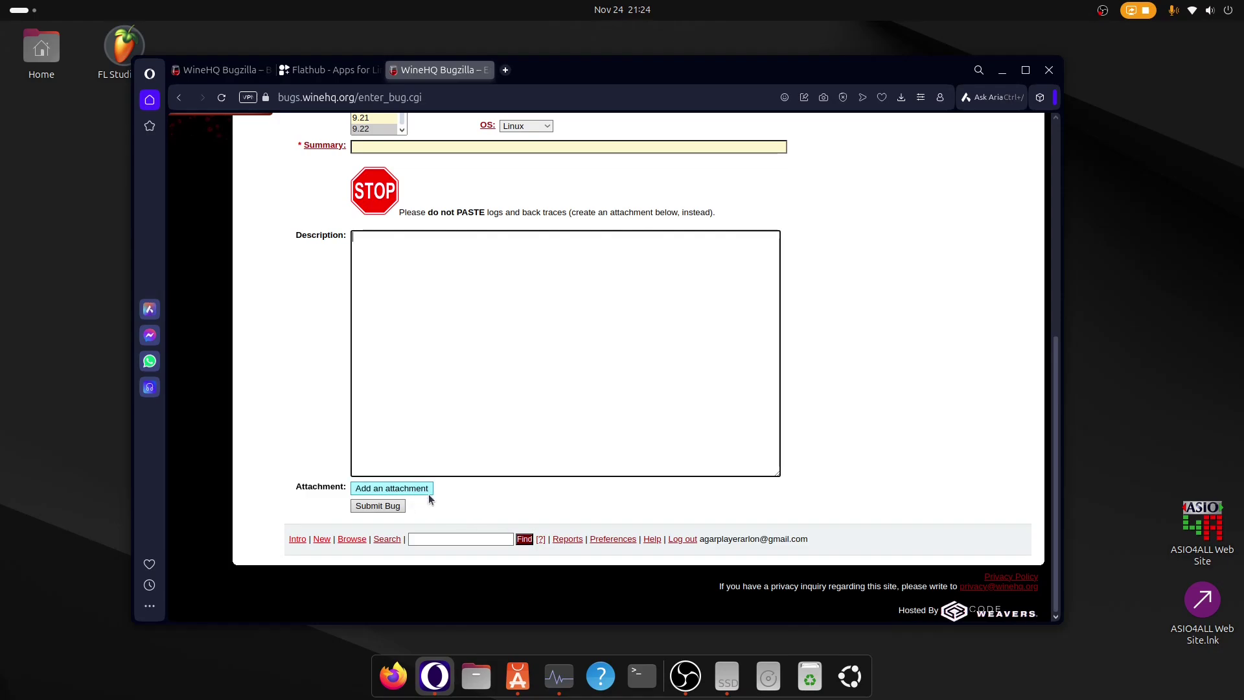
scroll(800, 514, up, 10)
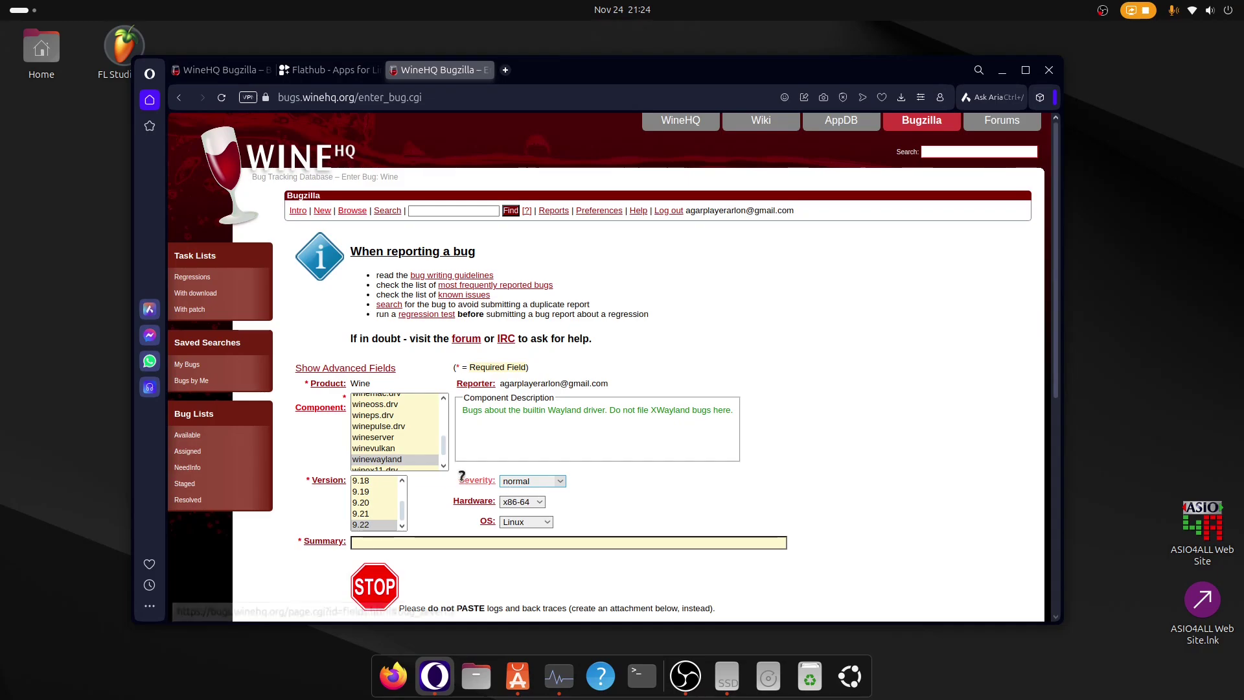
- Open the Severity field's help page, examine the severity level definitions, and return to the bug form
click(529, 483)
click(475, 481)
click(475, 482)
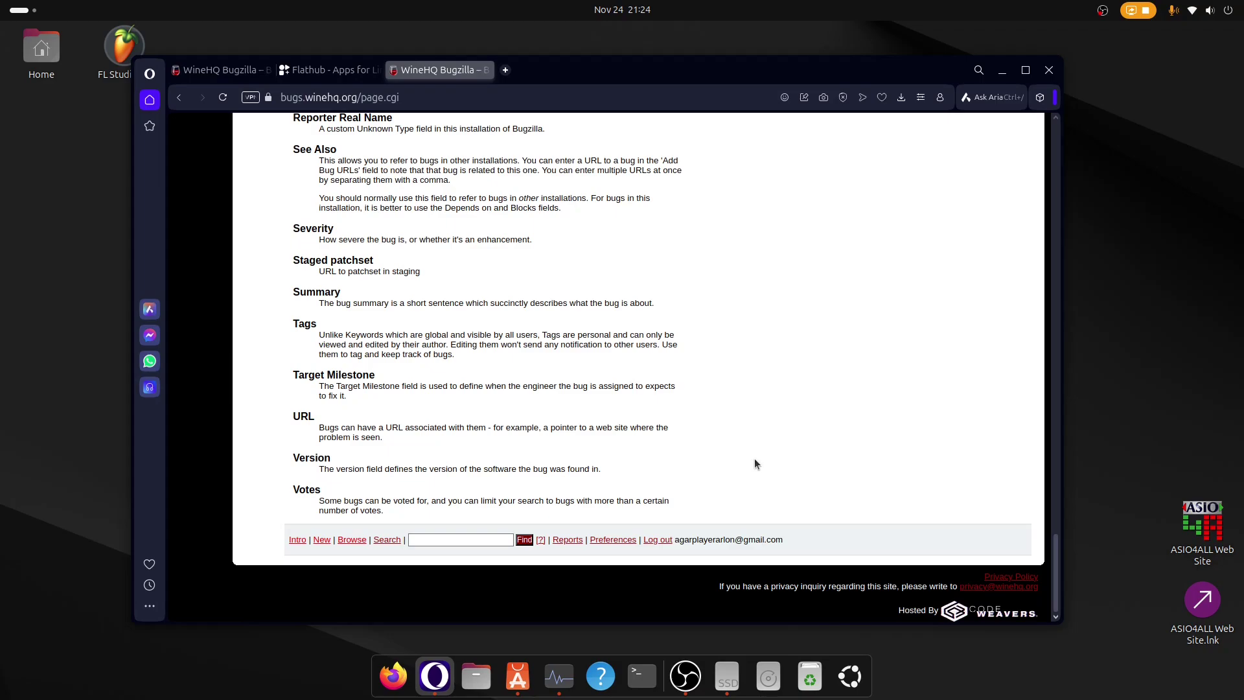
scroll(566, 380, up, 20)
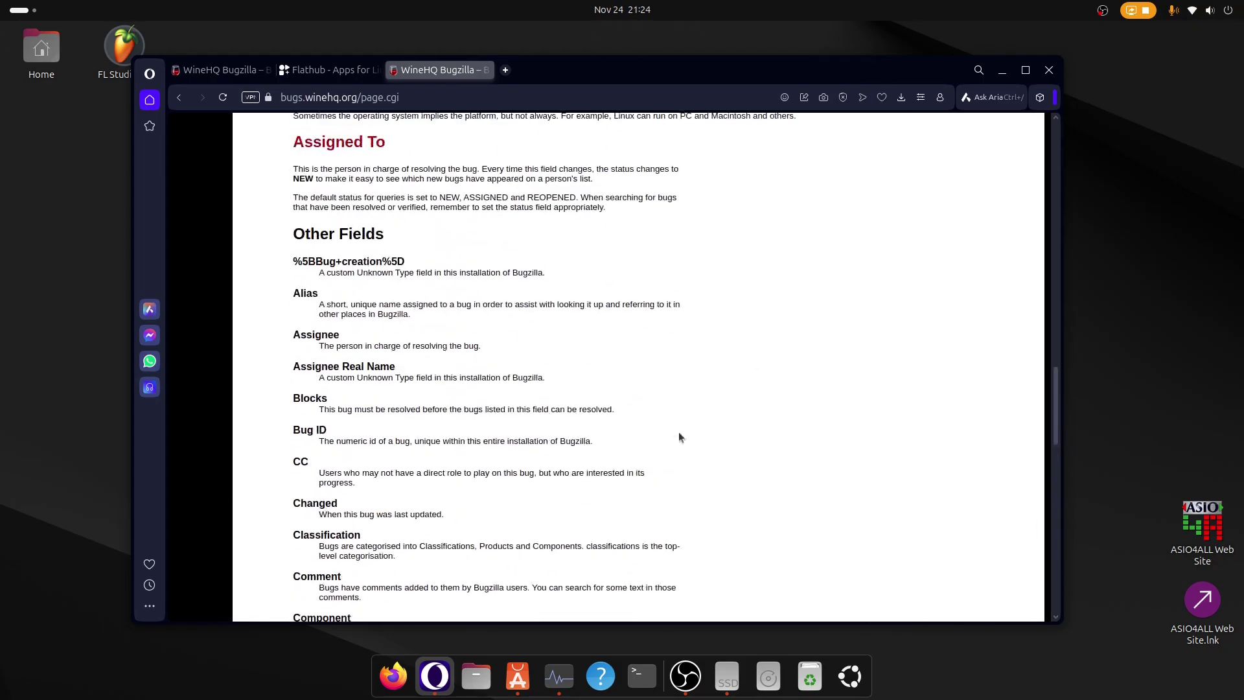
drag(286, 421, 458, 426)
key(alt+Left)
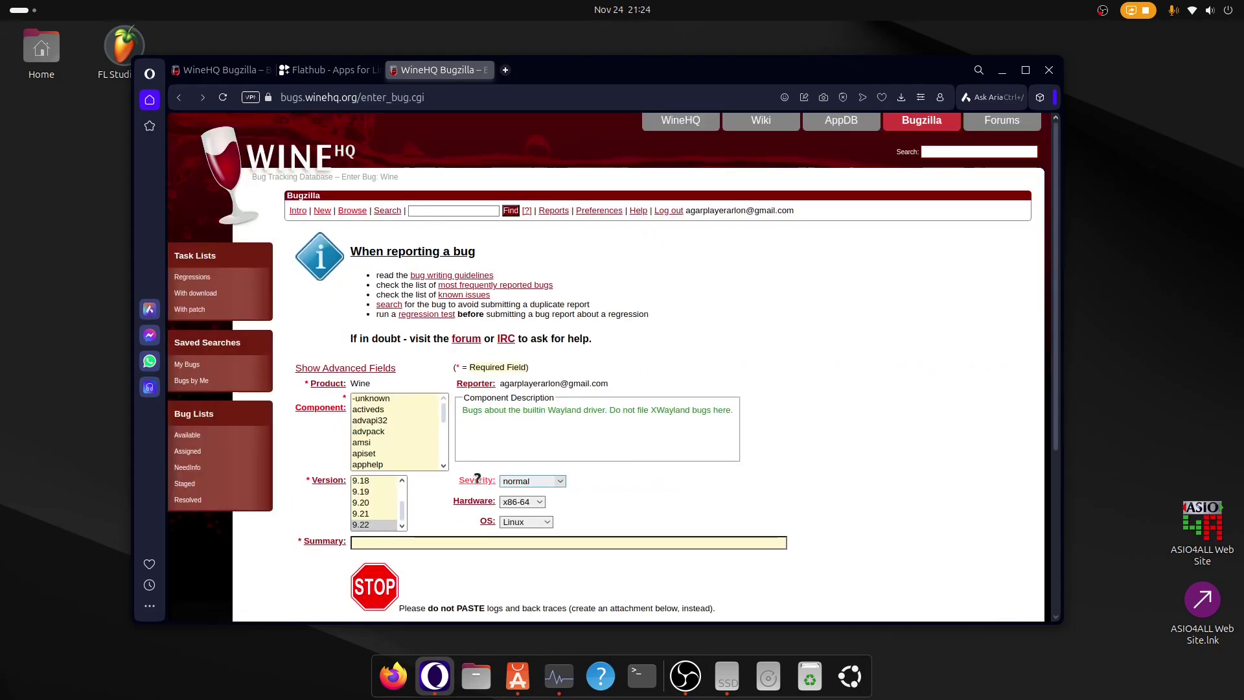
key(alt+Right)
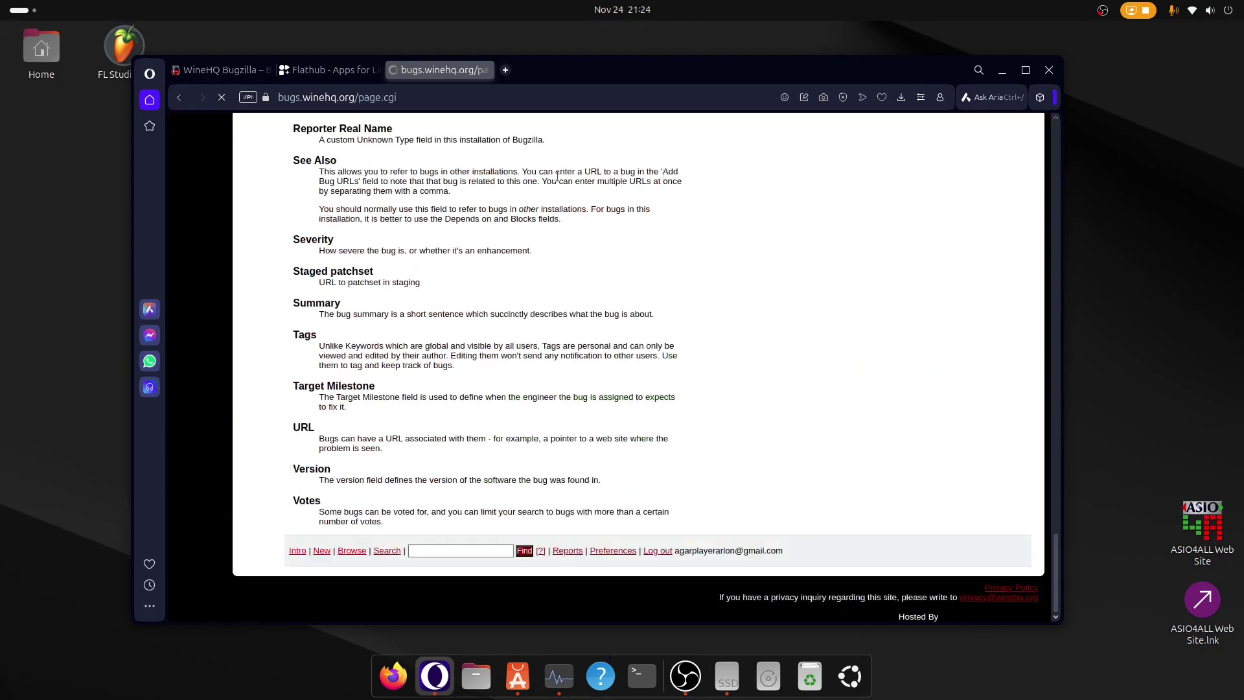
scroll(429, 384, up, 6)
scroll(429, 384, up, 15)
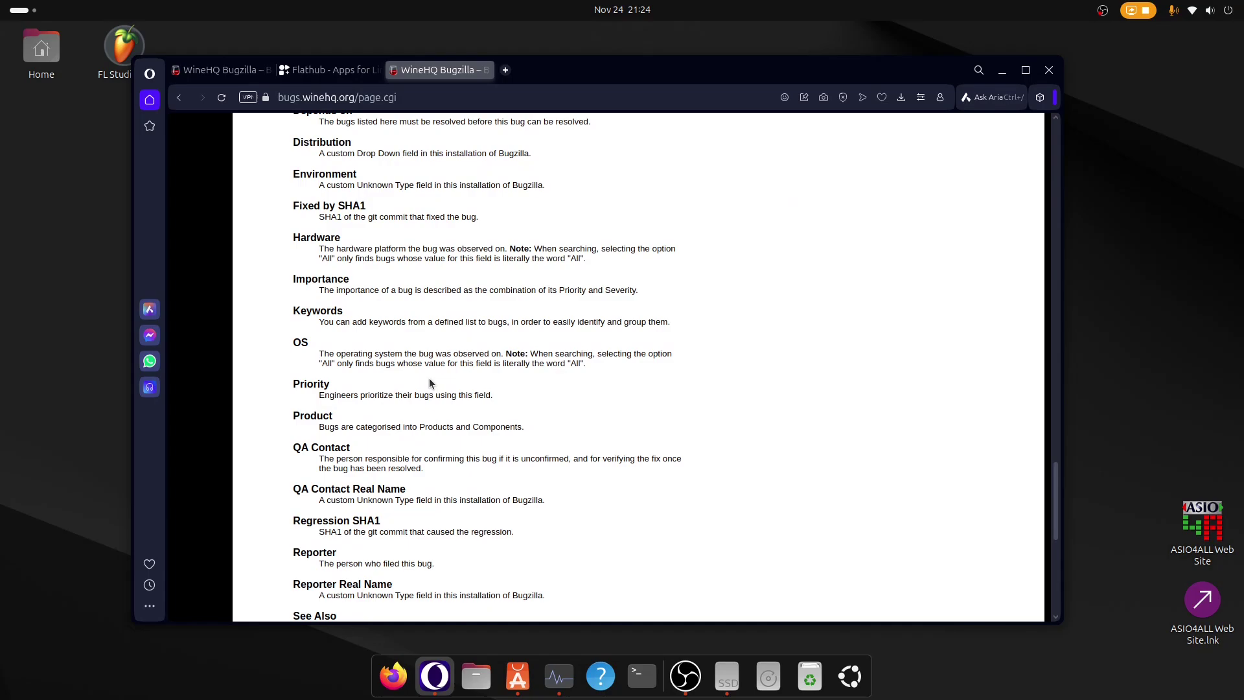
scroll(440, 405, up, 2)
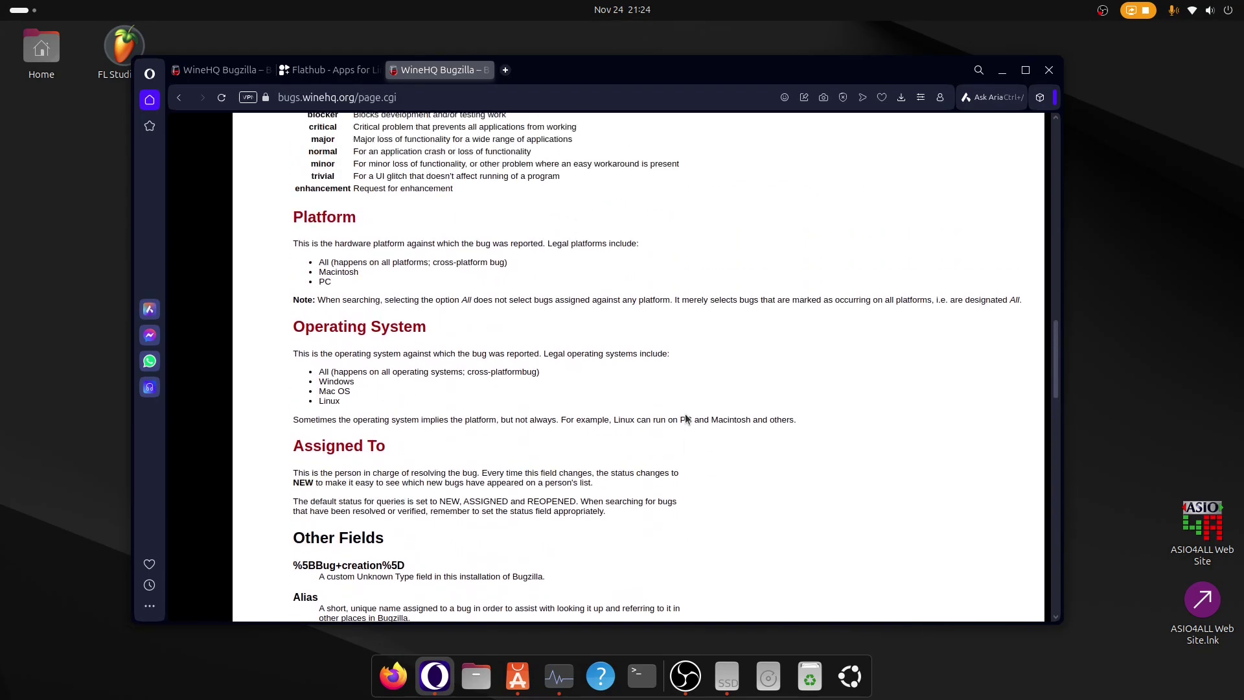
key(alt+Left)
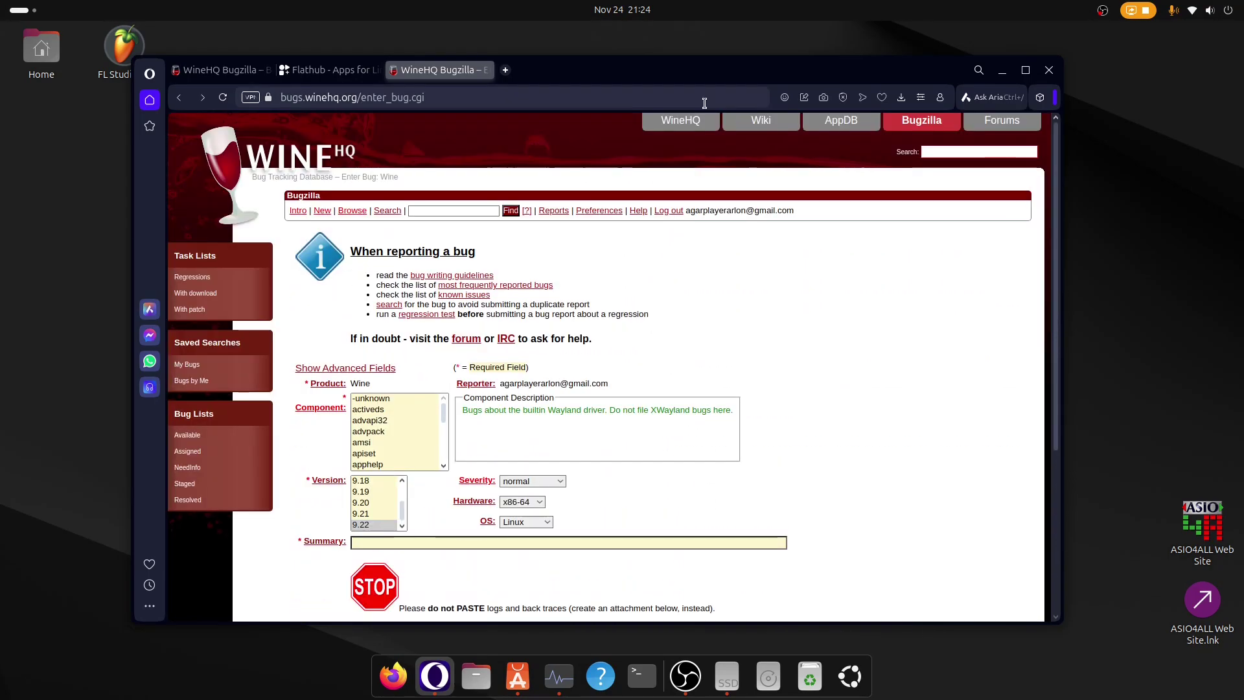